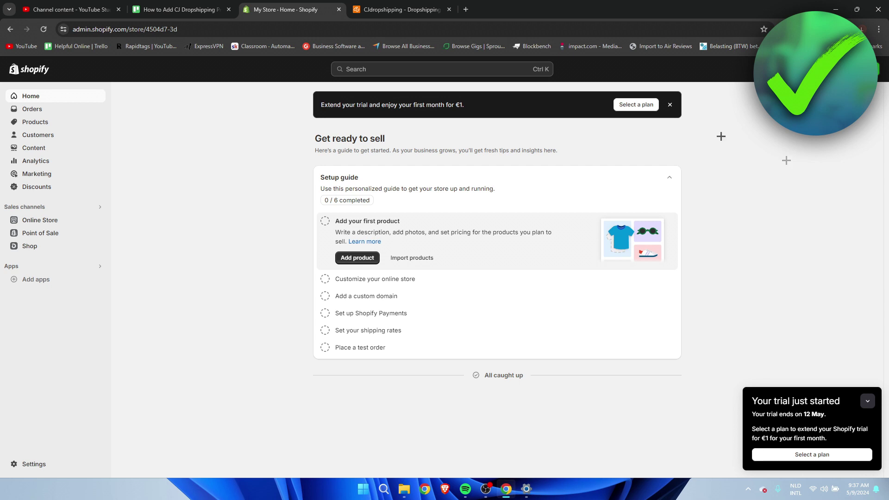
Step: Switch between the CJdropshipping and Shopify browser tabs, ending on the Shopify admin home
left_click(399, 10)
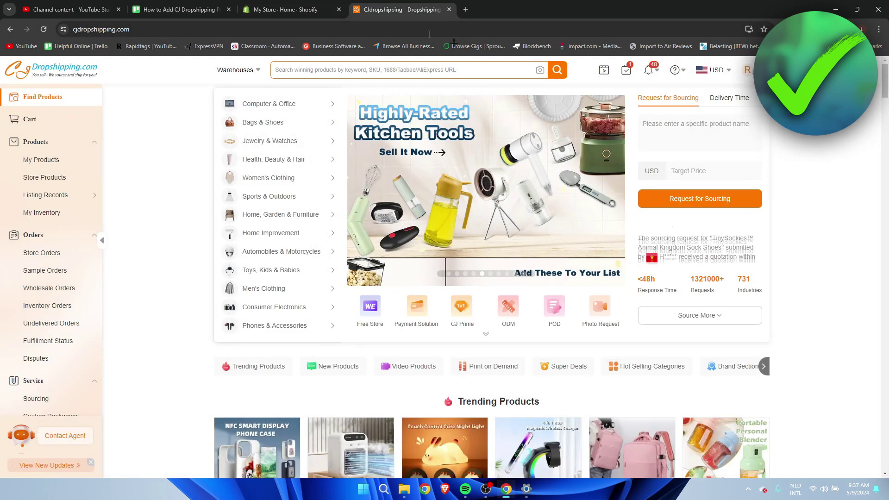
left_click(273, 9)
left_click(399, 9)
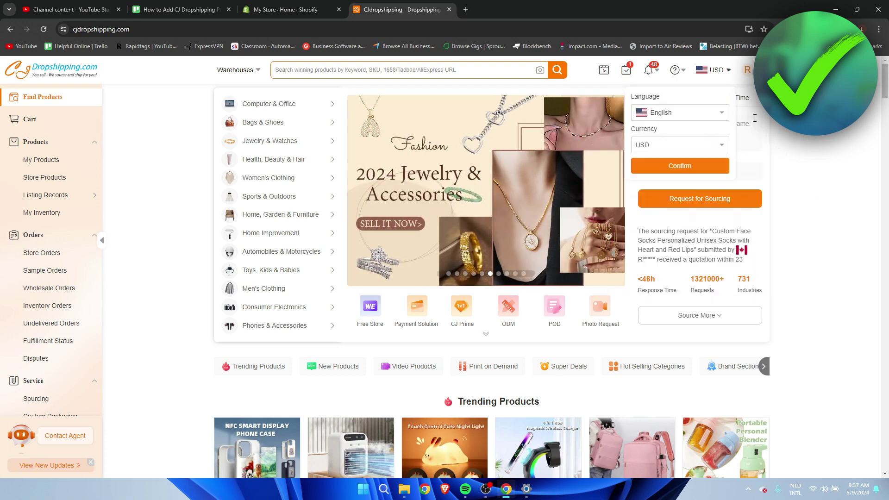
key("ctrl+shift+Tab")
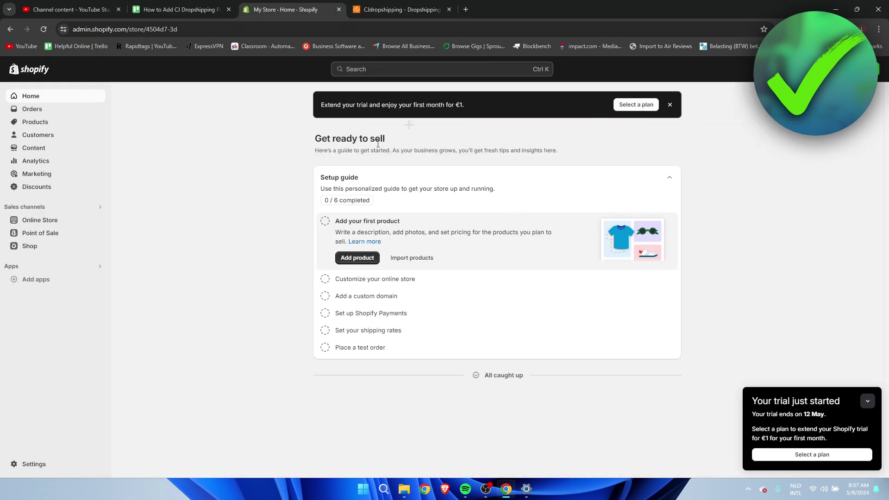
Step: Search 'cj' in Shopify admin and install the CJdropshipping: Much Faster app
left_click(402, 71)
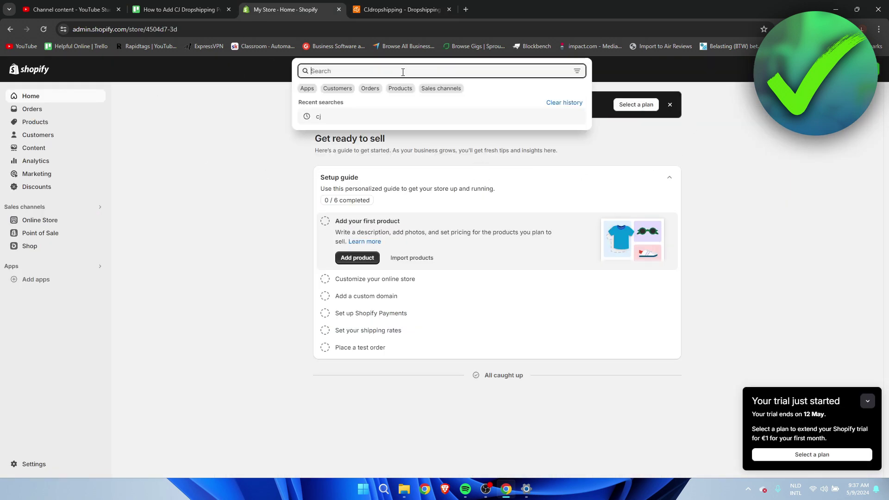
type("cj")
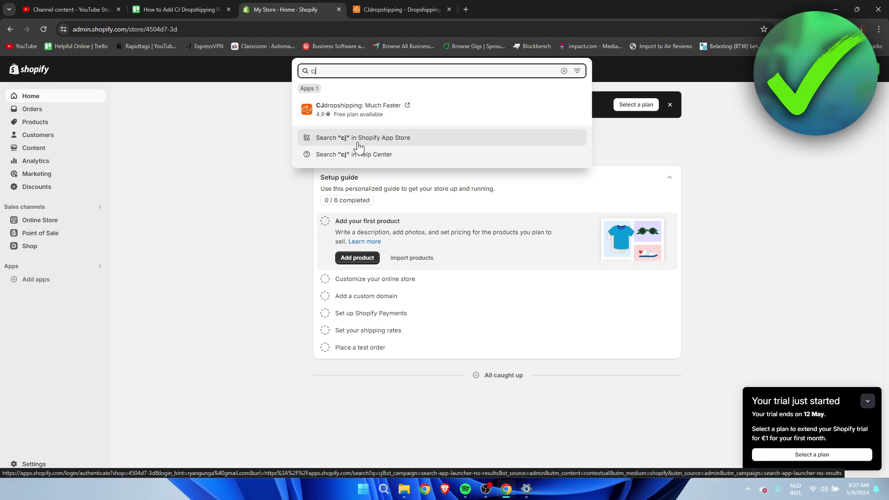
left_click(345, 114)
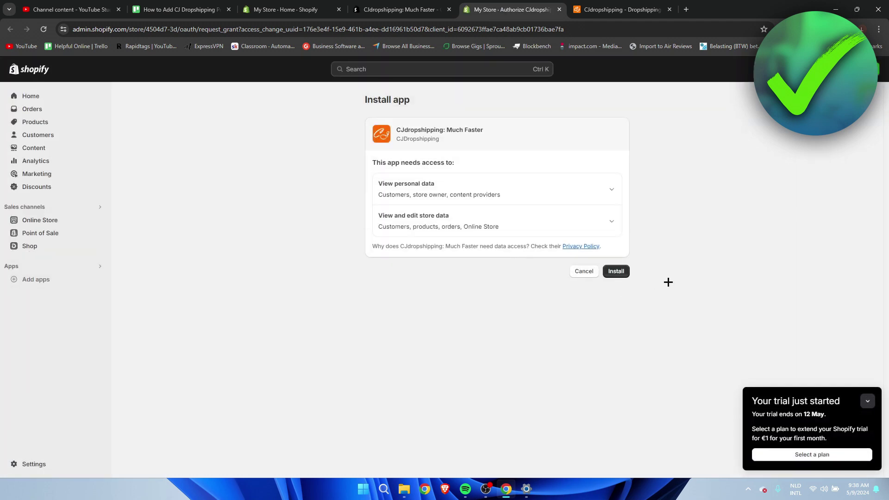
left_click(616, 272)
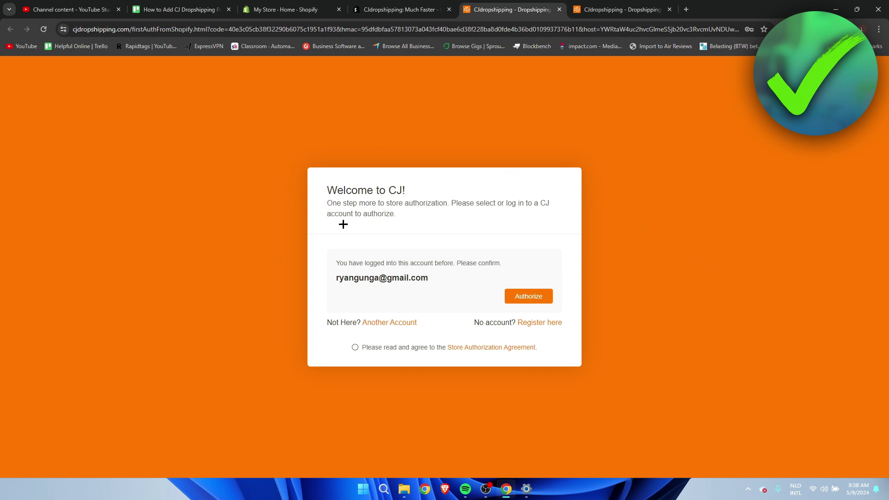
Step: Accept the Store Authorization Agreement and authorize the Shopify store connection with CJ
left_click(620, 9)
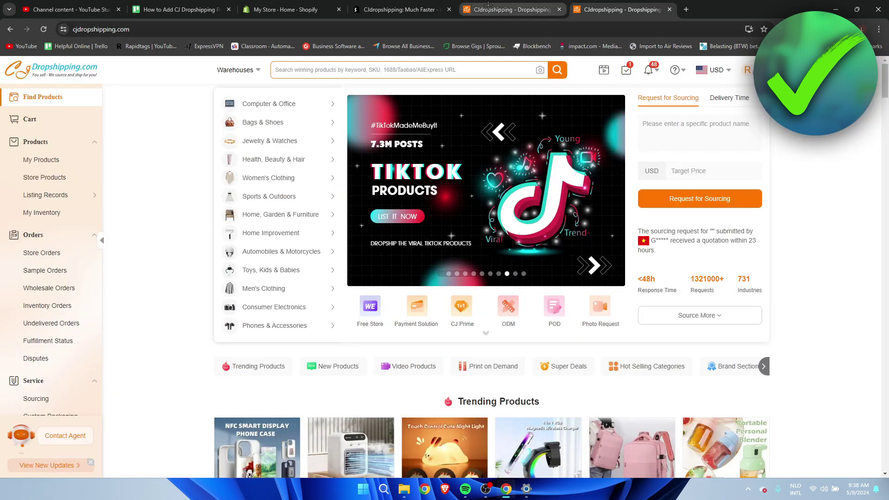
left_click(511, 9)
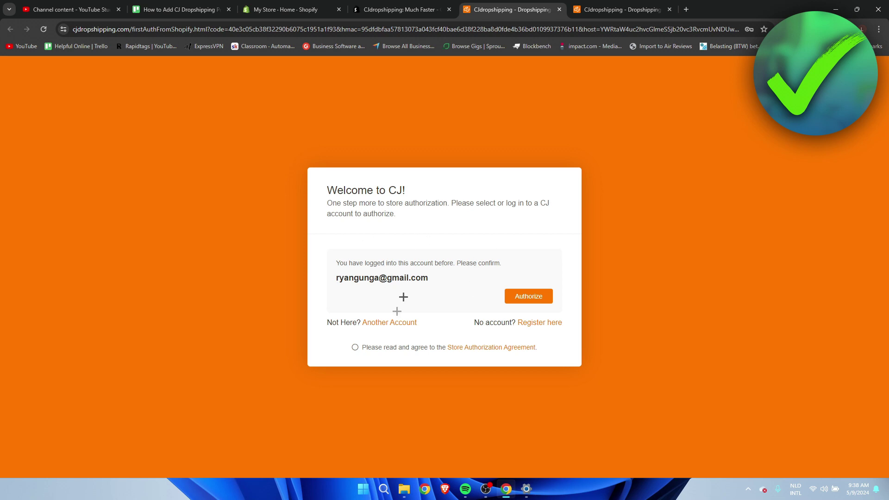
left_click(355, 348)
left_click(528, 302)
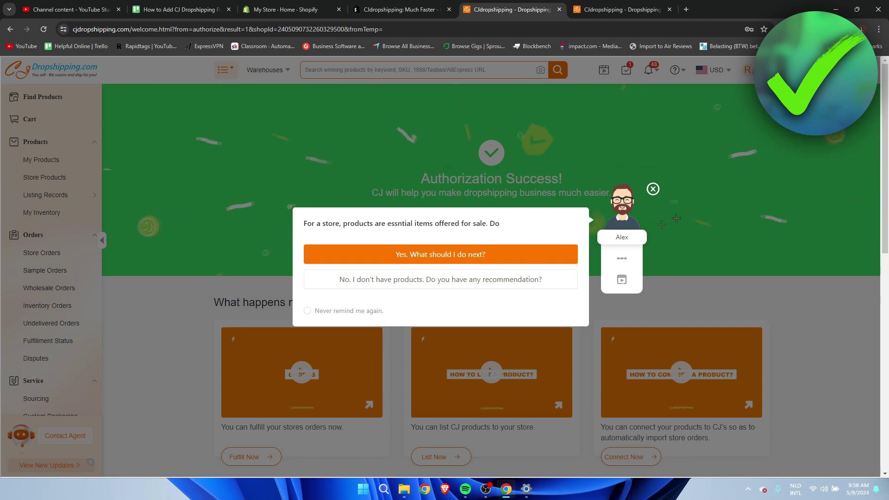
Step: Dismiss the products guide and welcome chat popups and go to the CJdropshipping home page
left_click(652, 184)
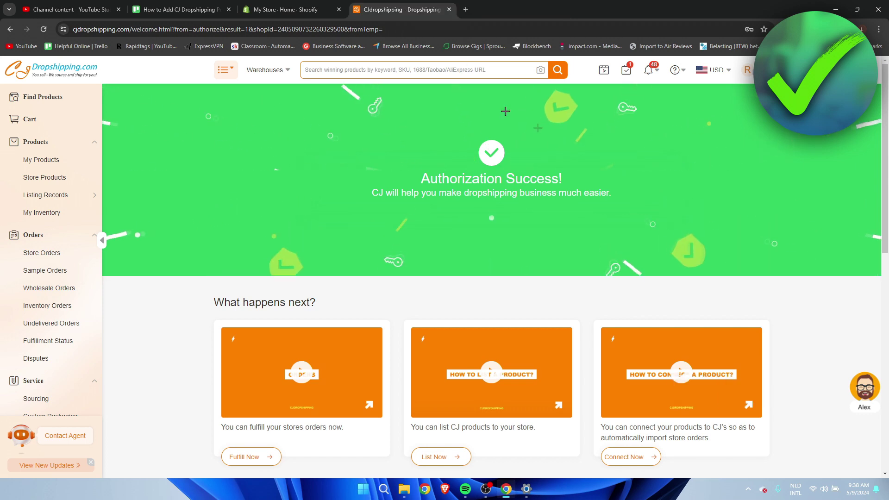
left_click(285, 9)
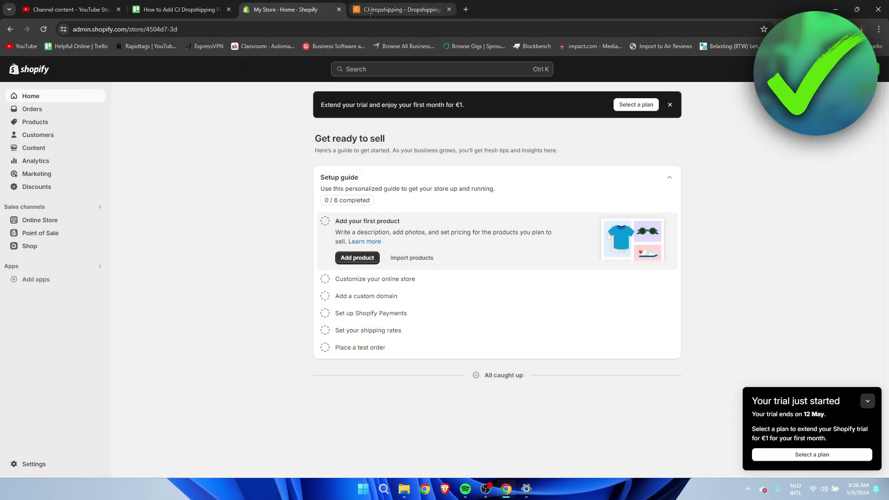
left_click(398, 11)
left_click(286, 10)
left_click(398, 12)
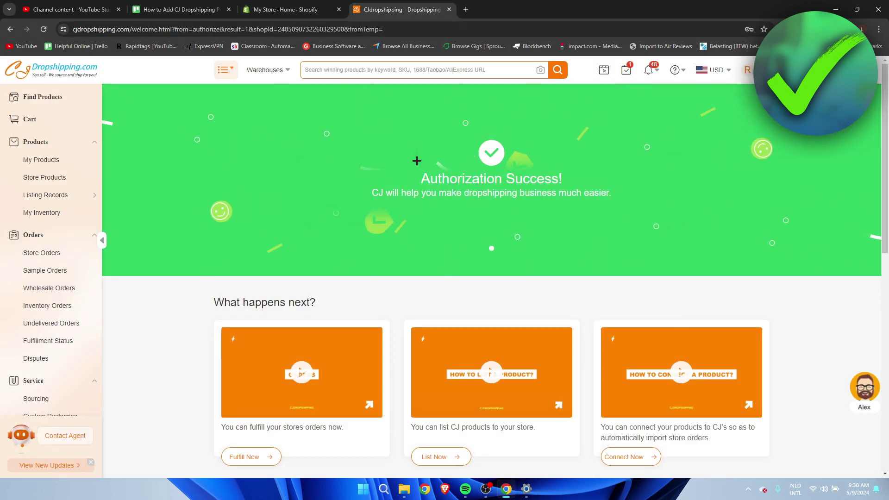
left_click(44, 73)
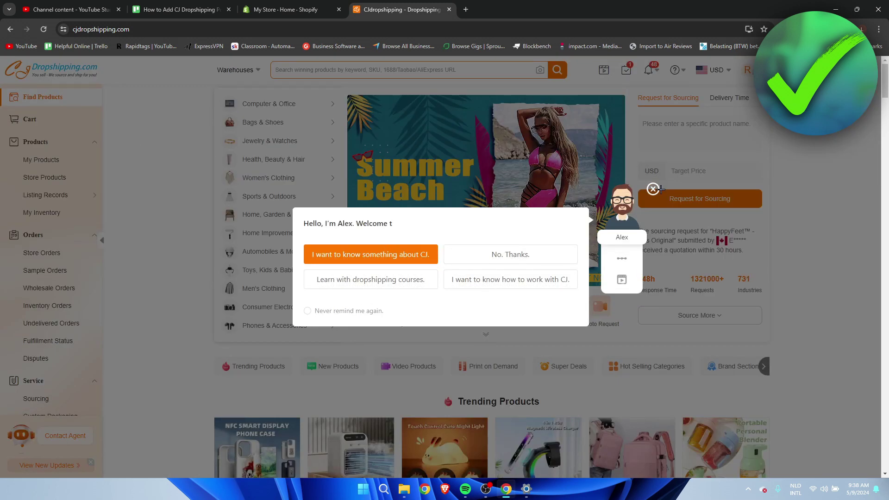
left_click(653, 189)
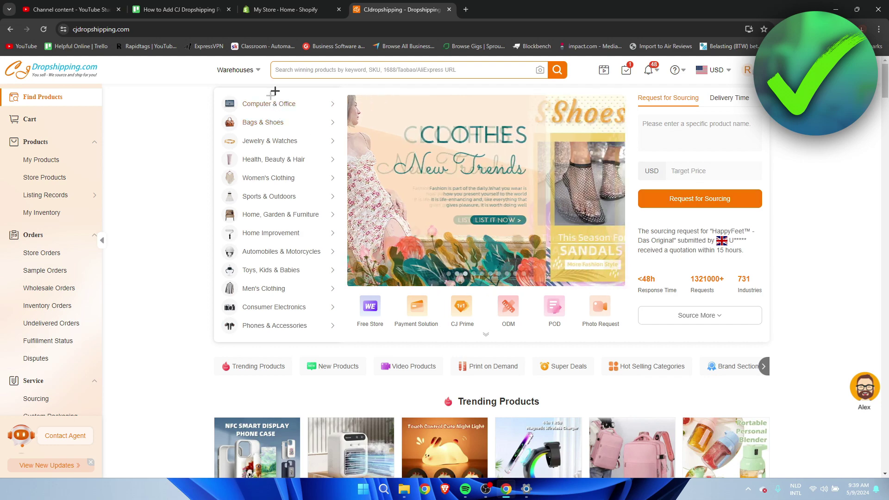
Step: Open Men's Clothing > Accessories > Socks and scroll through the socks product grid
mouse_move(278, 182)
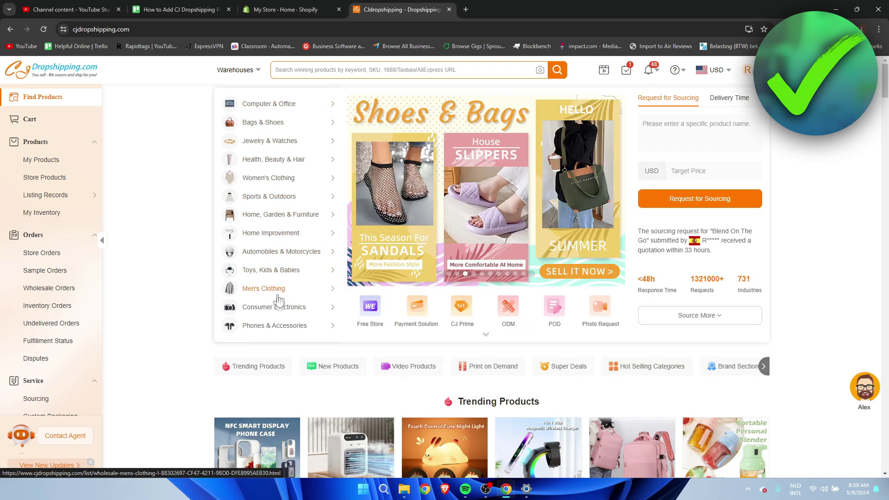
mouse_move(273, 327)
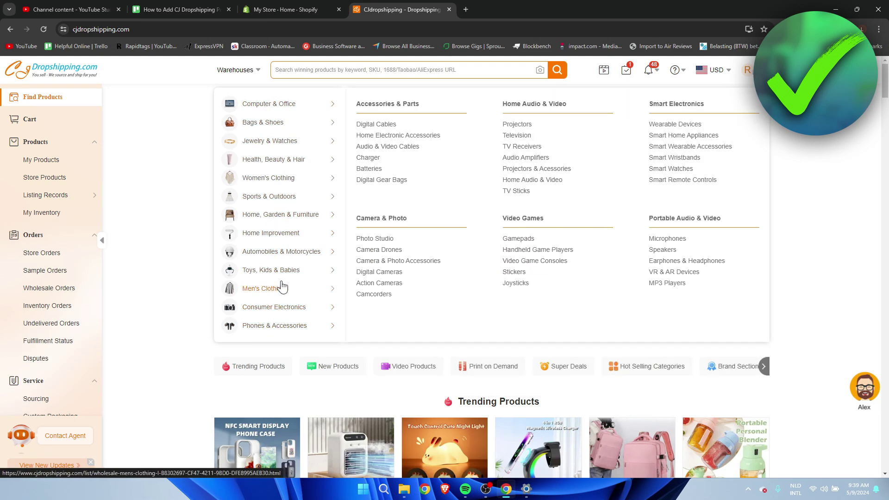
mouse_move(282, 287)
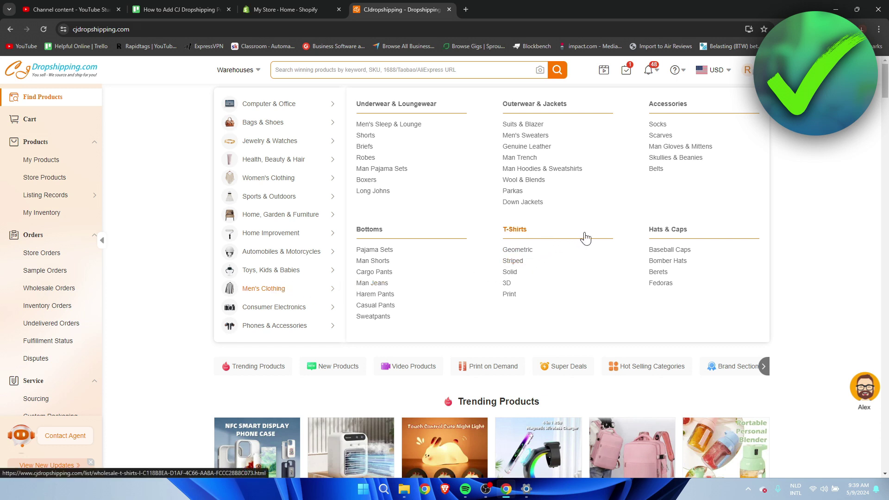
left_click(657, 124)
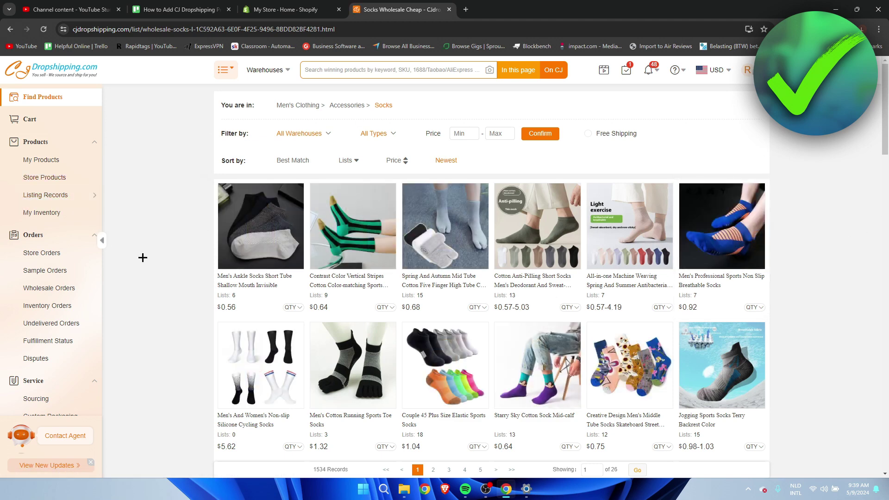
scroll(143, 258, "down", 3)
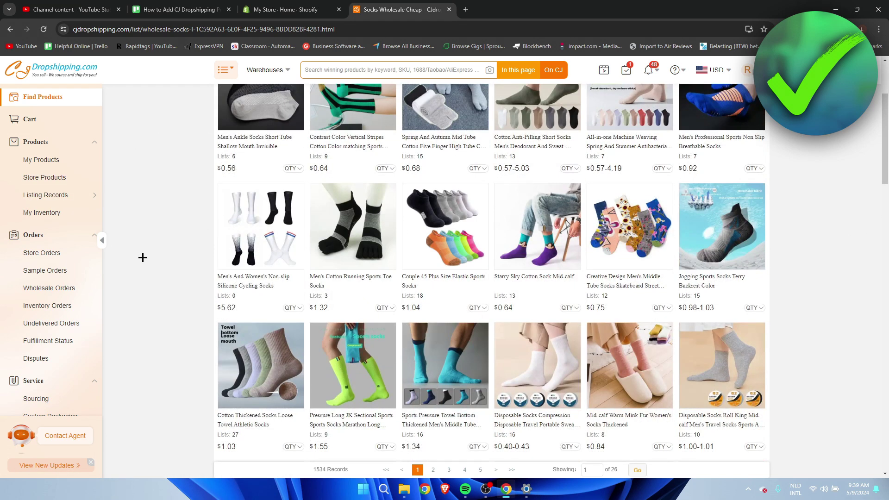
scroll(142, 258, "down", 5)
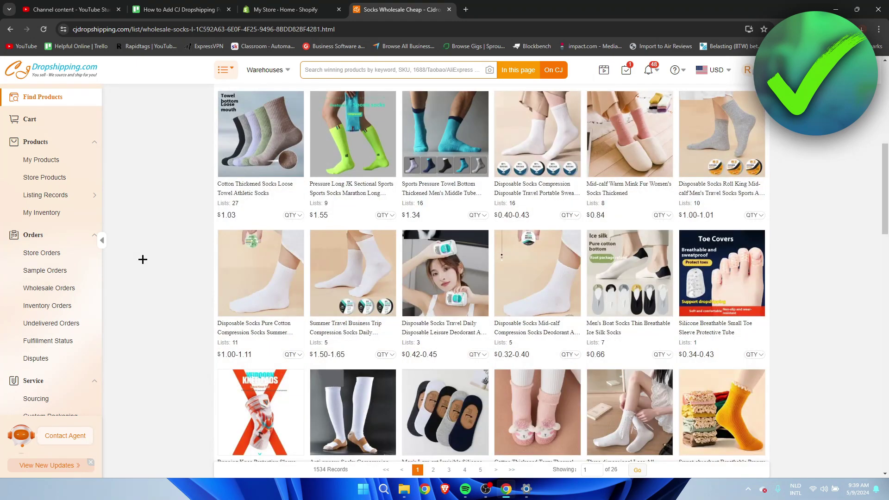
scroll(142, 259, "up", 4)
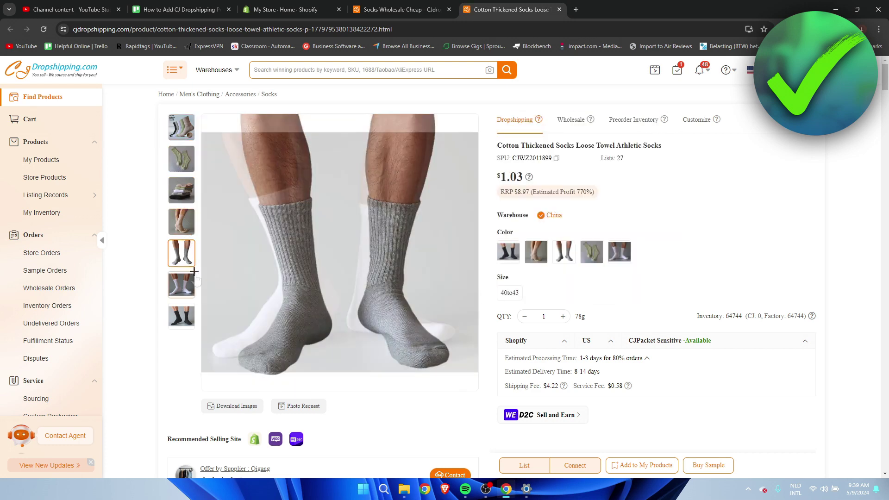
Step: View the black sock variant, look over the description and buyer reviews, then return to the top
left_click(509, 253)
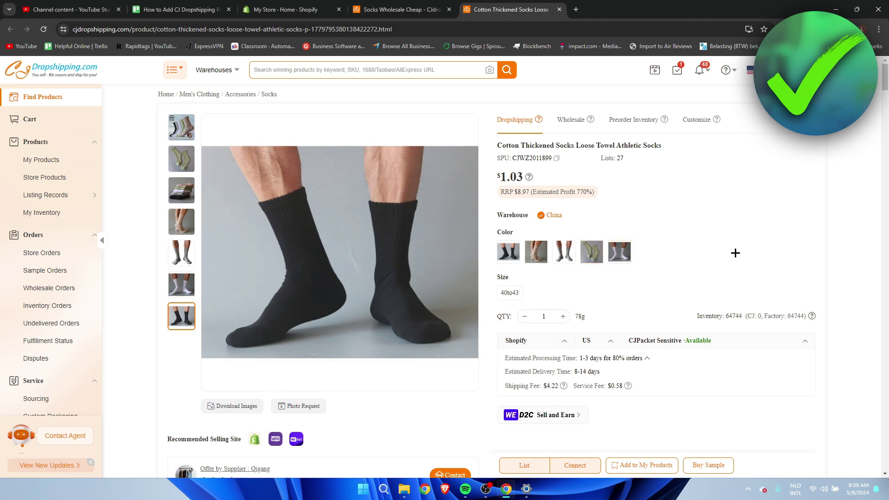
scroll(735, 252, "down", 3)
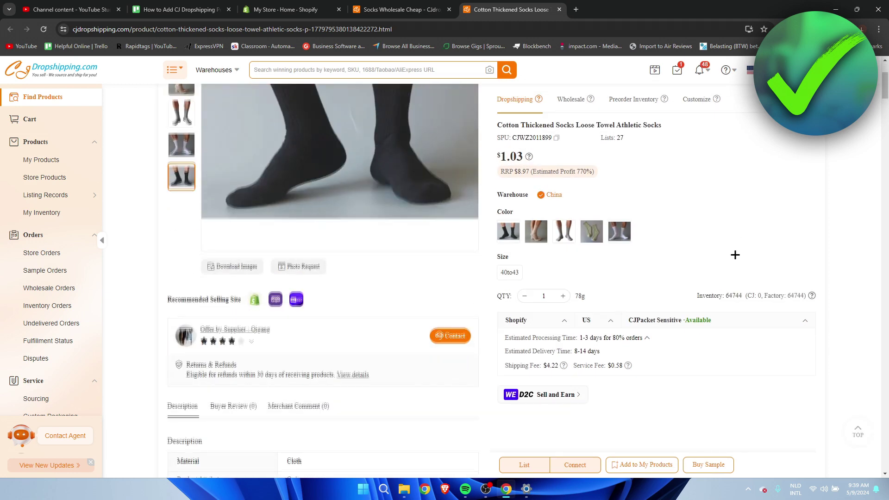
scroll(735, 253, "down", 5)
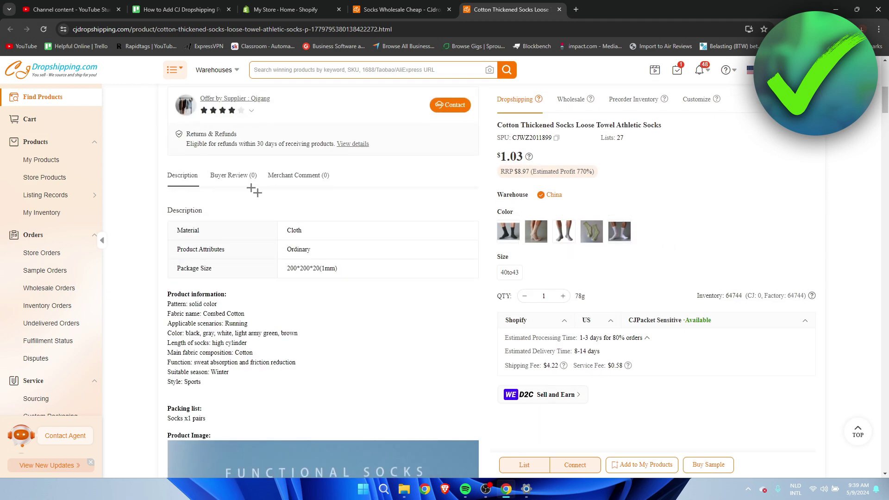
left_click(234, 176)
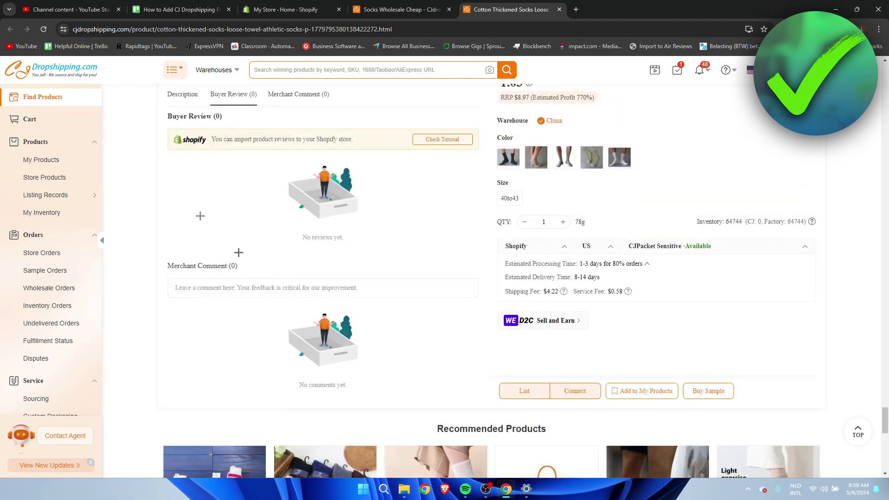
scroll(299, 271, "up", 4)
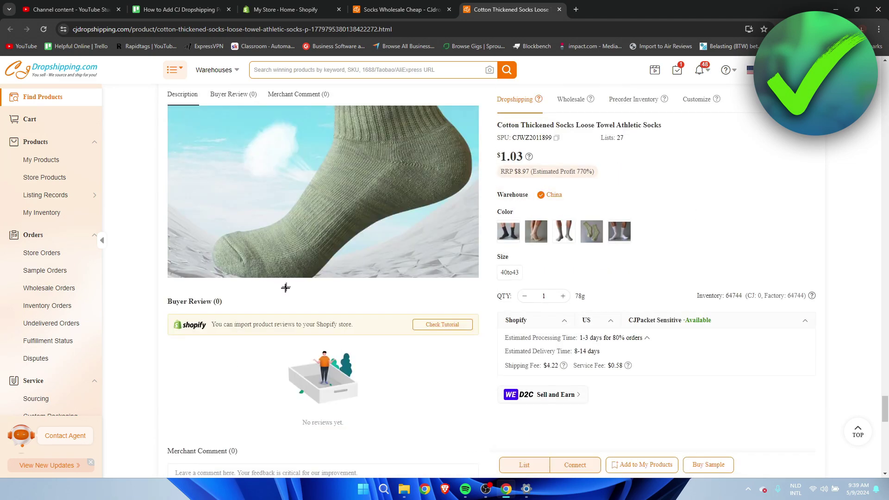
scroll(286, 288, "up", 15)
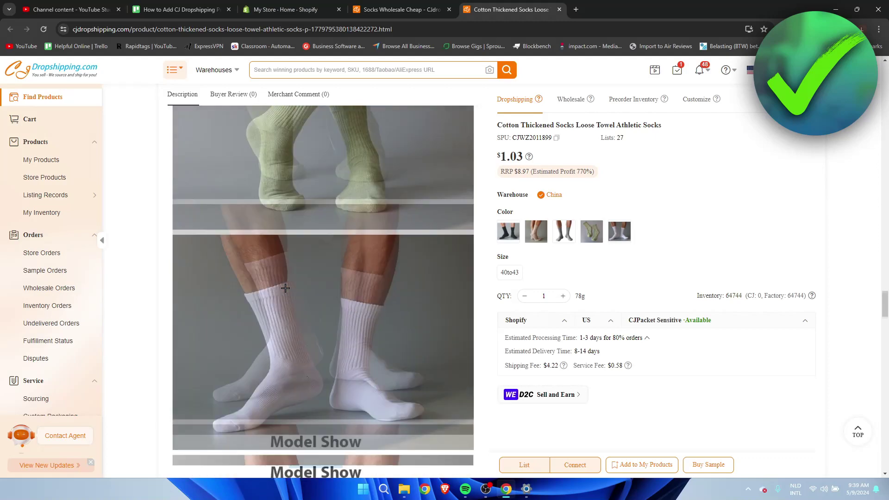
scroll(285, 287, "up", 20)
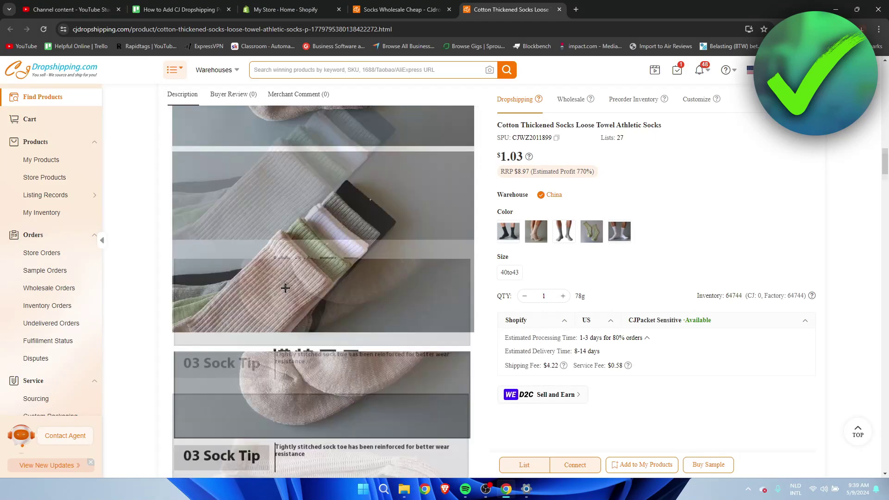
scroll(285, 287, "up", 12)
scroll(278, 250, "down", 5)
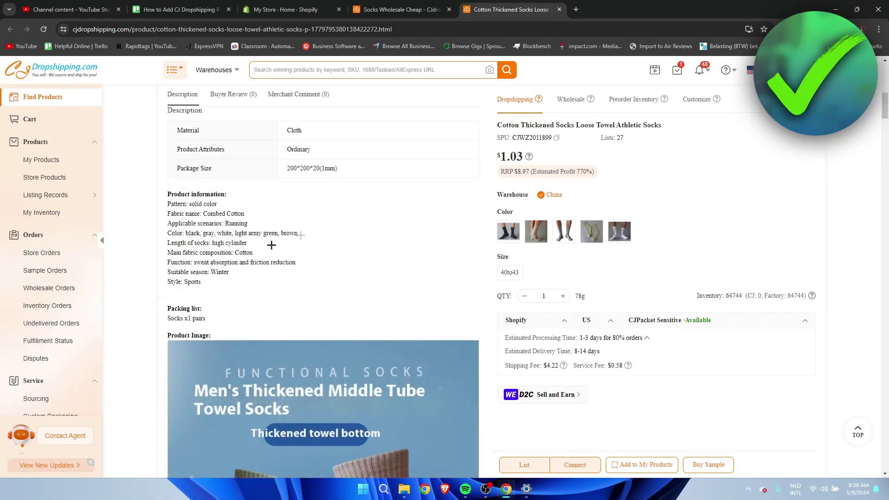
scroll(377, 306, "up", 10)
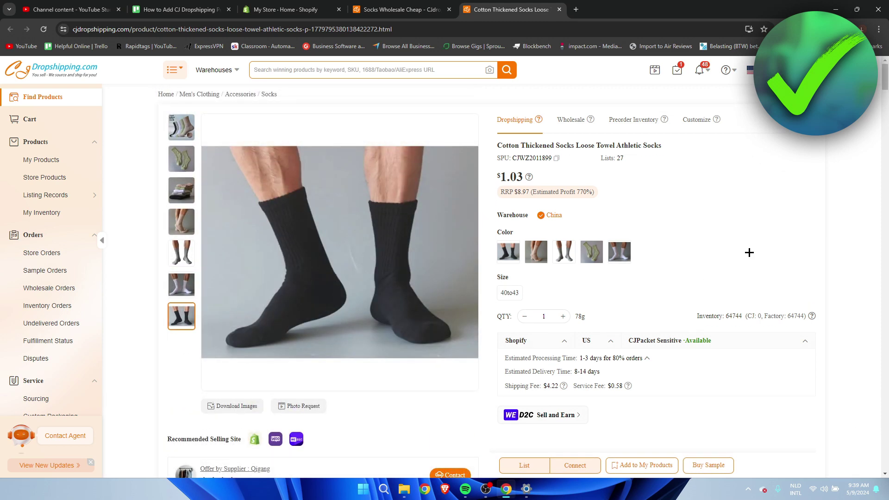
Step: Open the Manual Listing panel for the socks and visit its Product Type, Vendor, Title and Tags fields
left_click(518, 468)
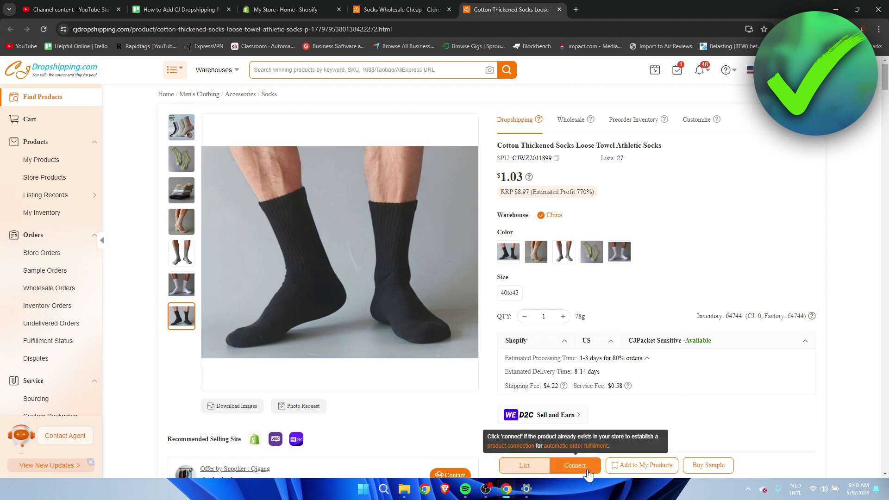
left_click(532, 468)
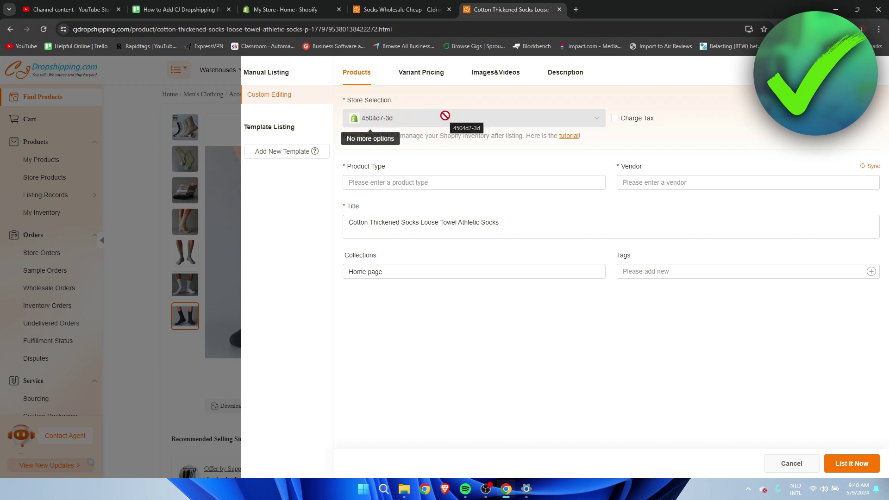
left_click(409, 183)
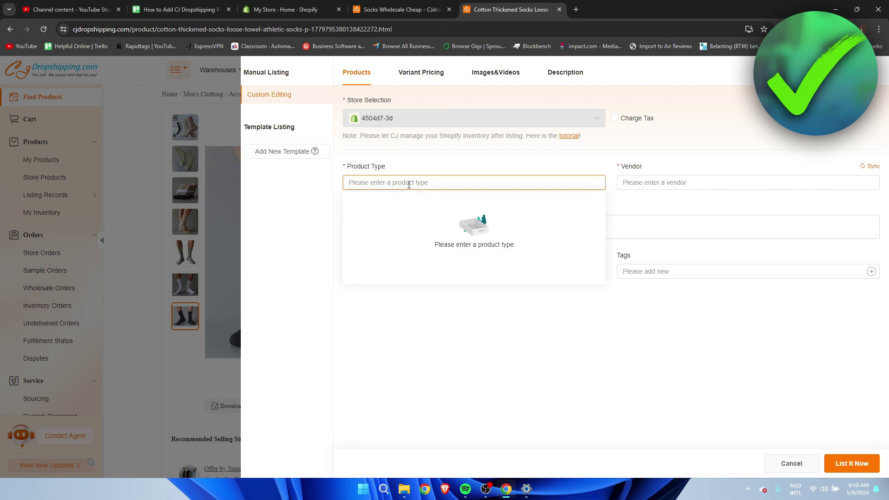
left_click(463, 170)
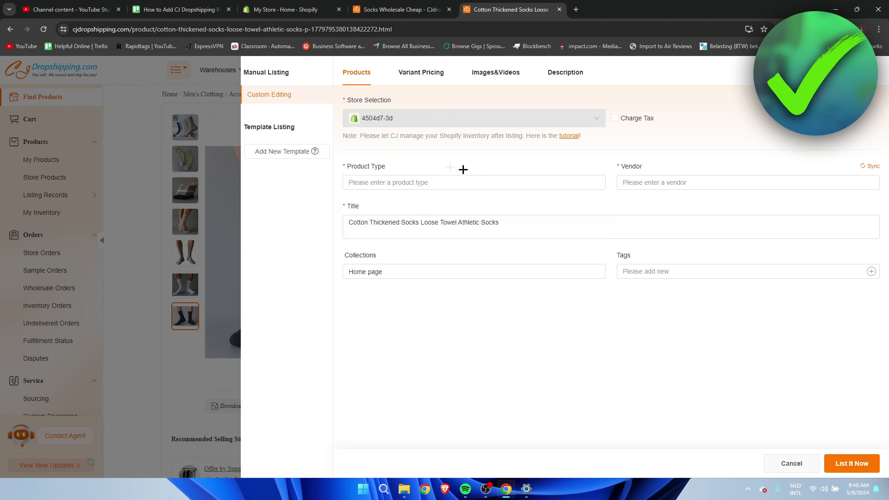
left_click(683, 183)
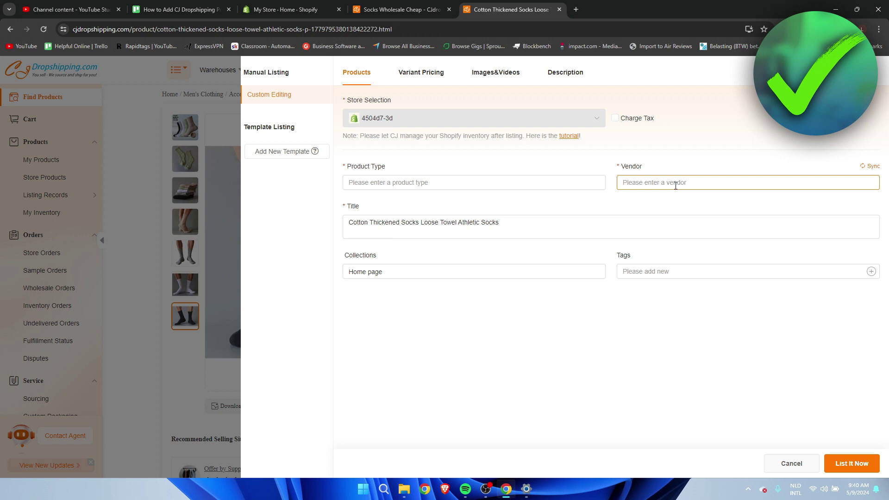
left_click(402, 225)
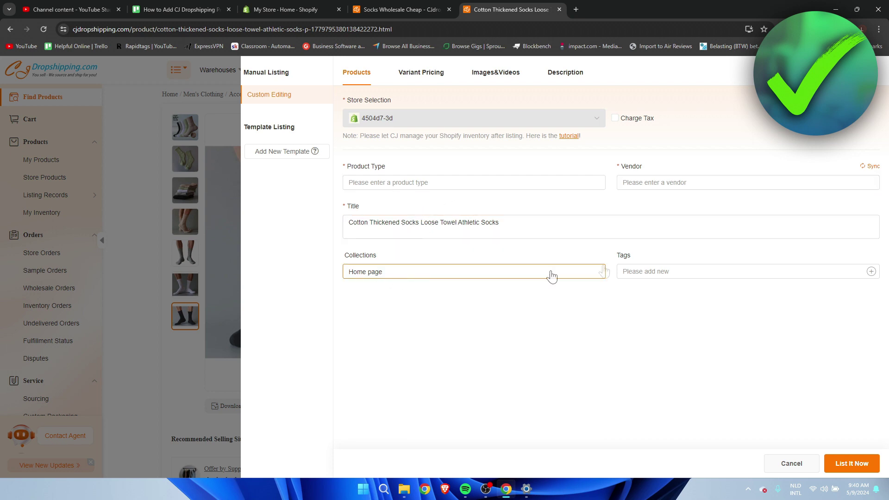
left_click(678, 273)
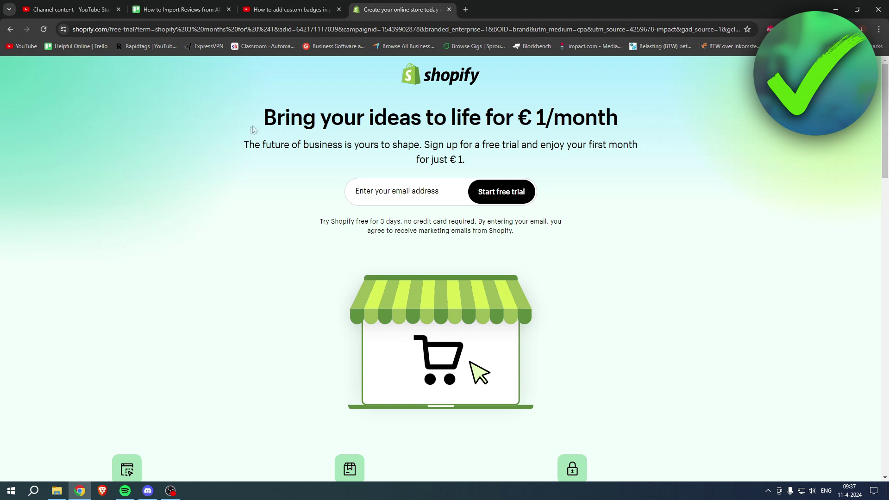
left_click_drag(263, 116, 616, 115)
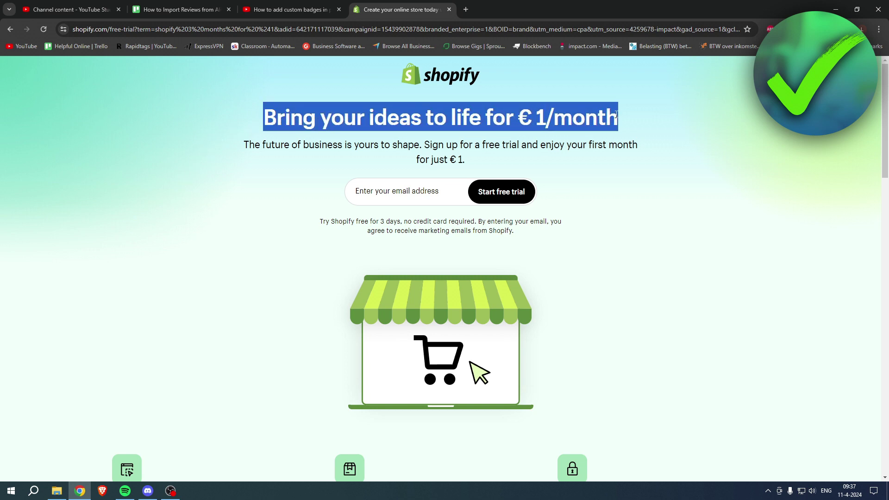
left_click(616, 117)
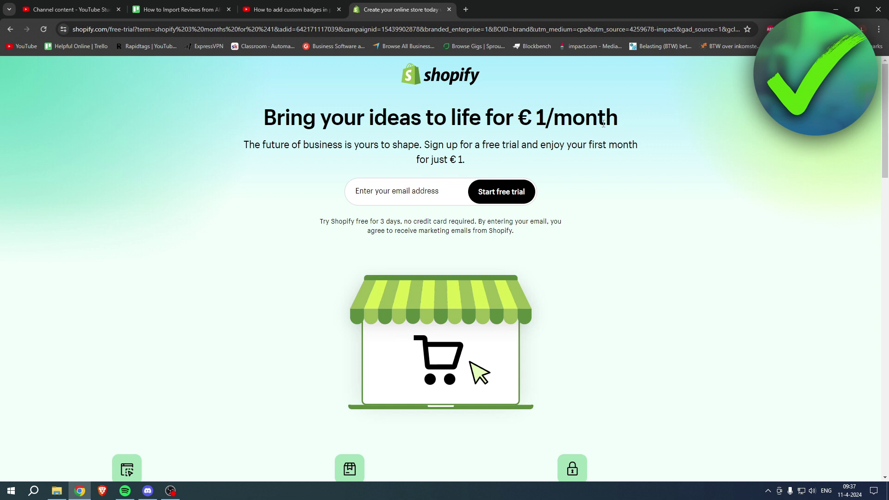
left_click_drag(428, 144, 642, 147)
left_click_drag(416, 160, 471, 162)
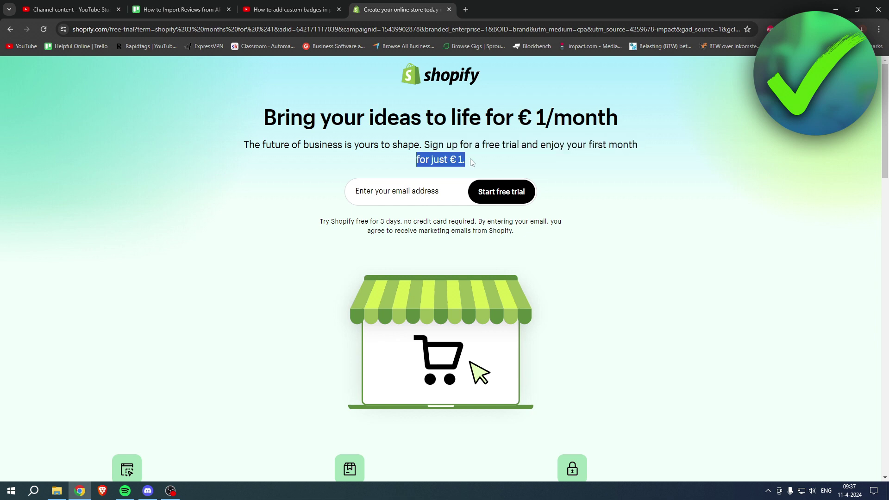
left_click(472, 161)
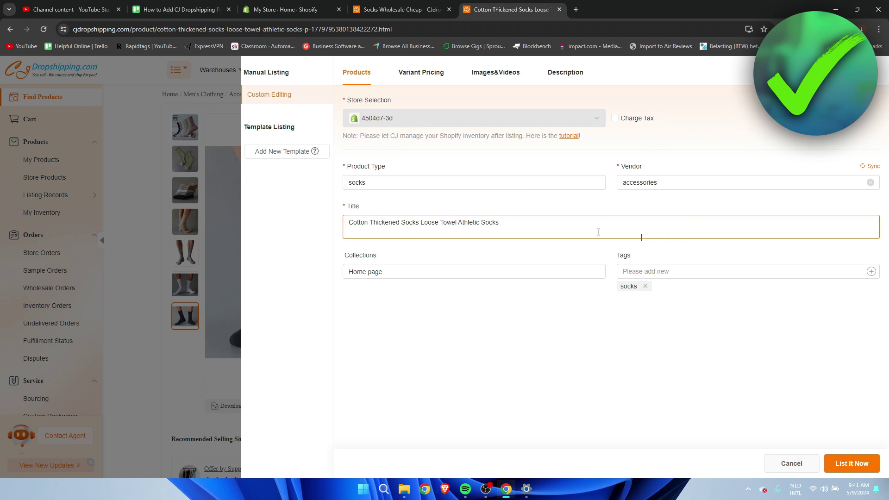
Step: Review the sock product title in the listing form and leave it unchanged
left_click_drag(343, 224, 528, 223)
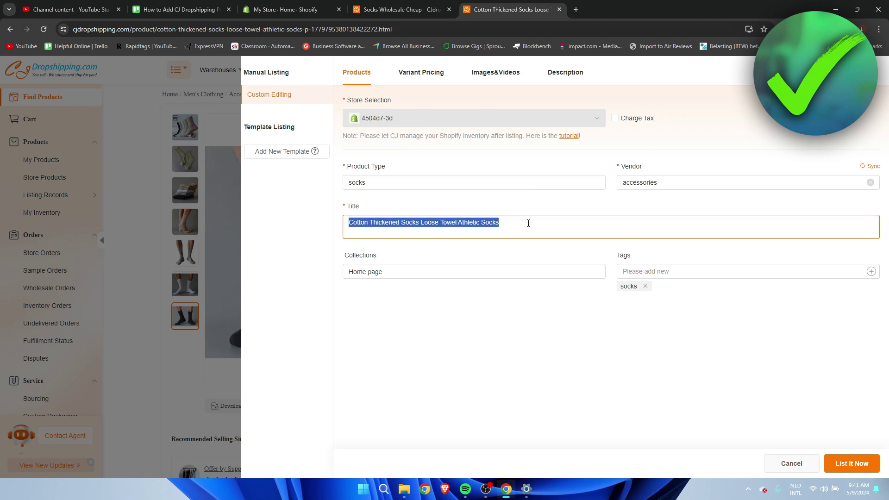
left_click(517, 245)
left_click(513, 233)
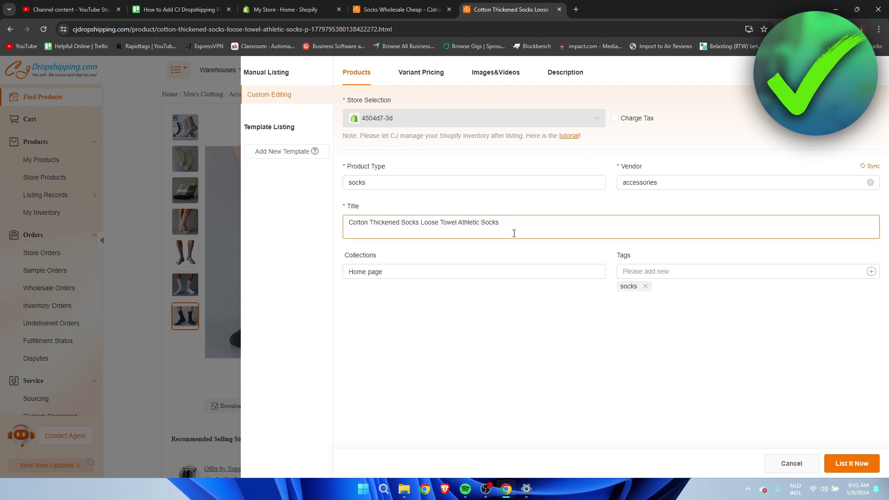
left_click(467, 209)
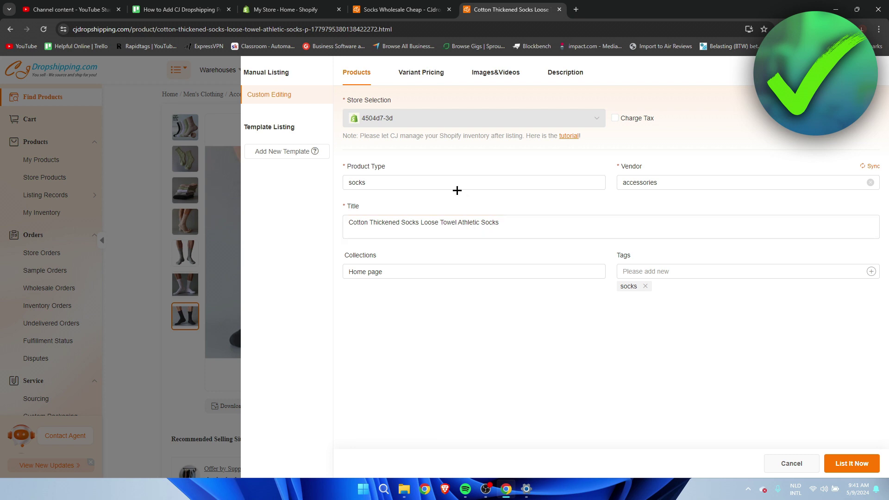
left_click(432, 78)
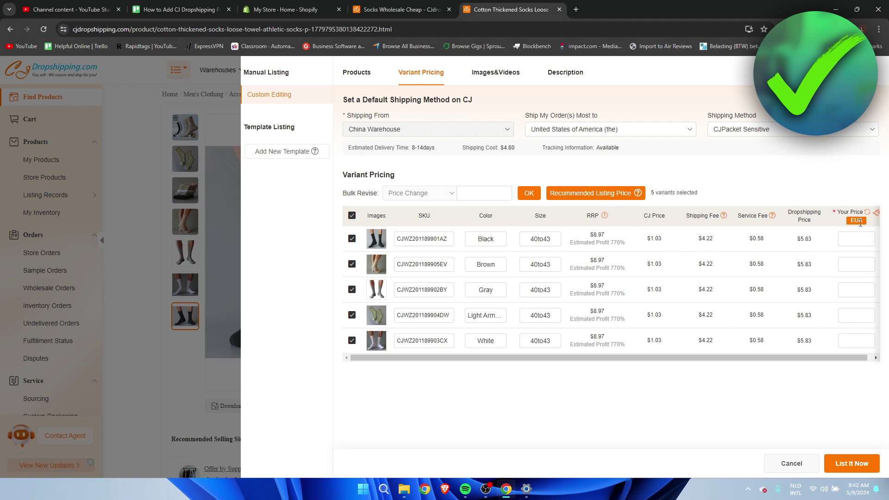
Step: Confirm United States as the ship-to destination from China Warehouse and look over the shipping methods
left_click(864, 238)
left_click_drag(526, 115, 605, 115)
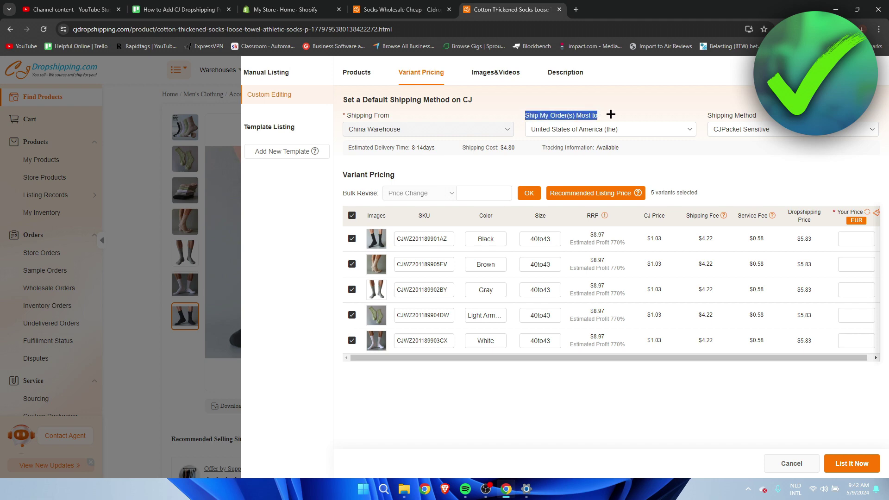
left_click(611, 114)
left_click(644, 129)
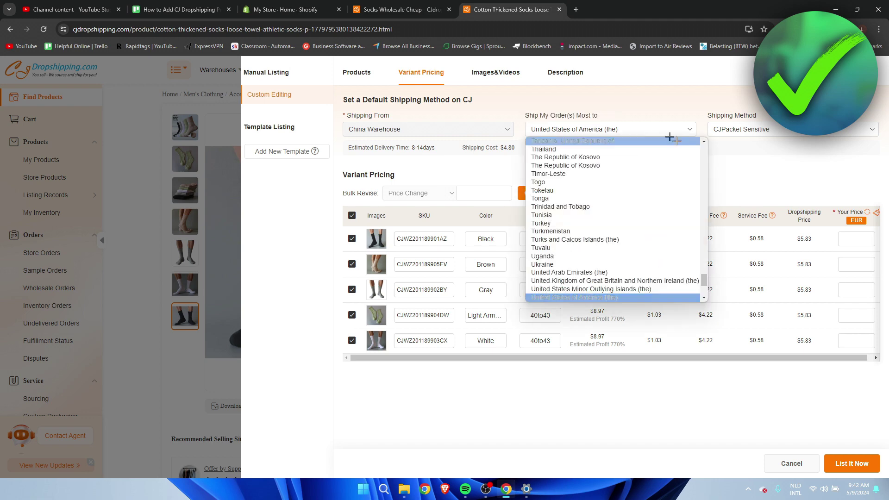
scroll(640, 214, "up", 20)
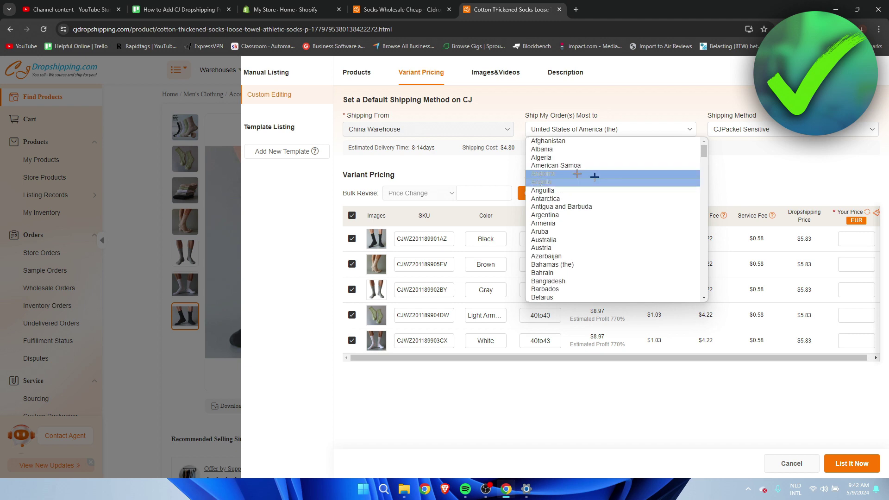
left_click(786, 152)
left_click(789, 129)
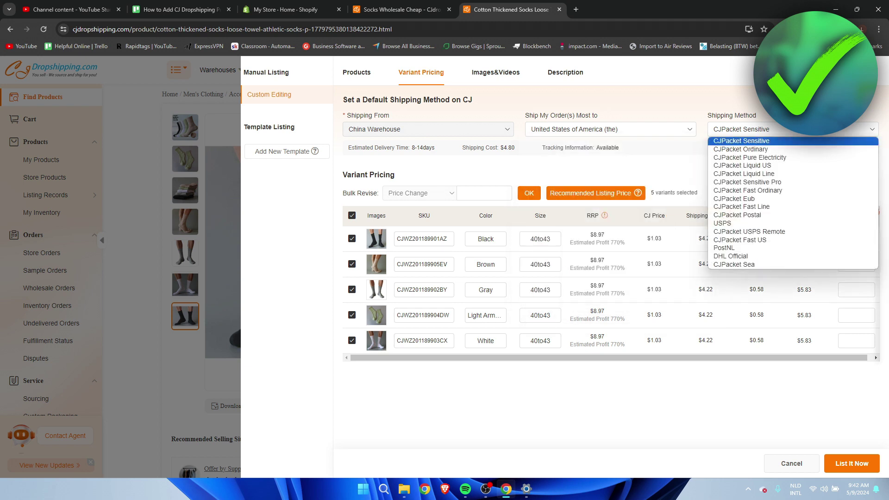
key("Escape")
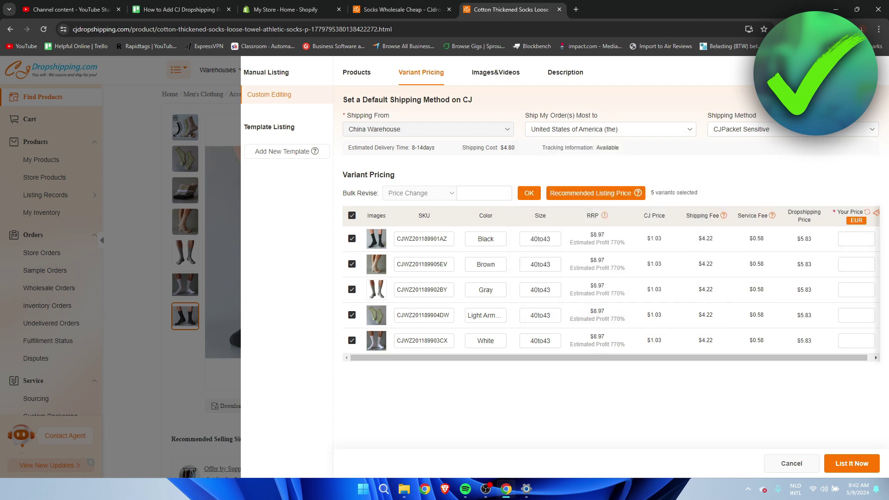
left_click(789, 130)
left_click(789, 129)
Step: Try PostNL and DHL Official ($24.90) shipping, then switch back to CJPacket Sensitive
left_click(746, 130)
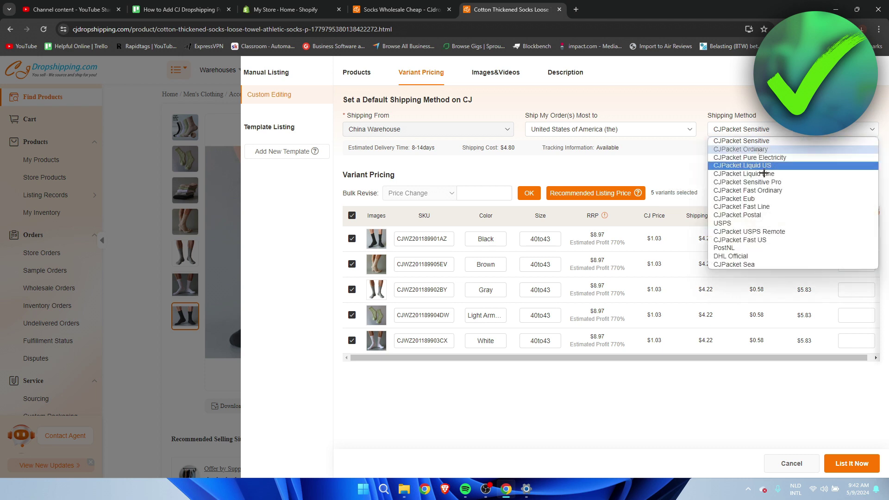
left_click(749, 248)
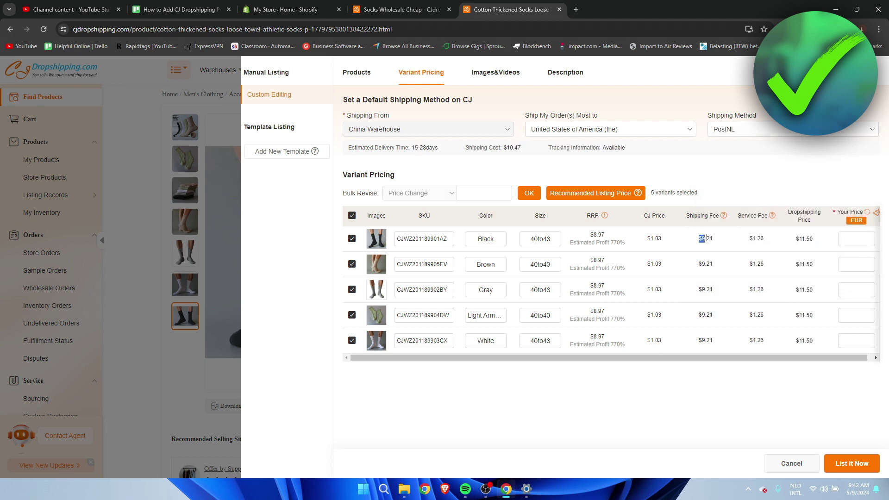
left_click(750, 132)
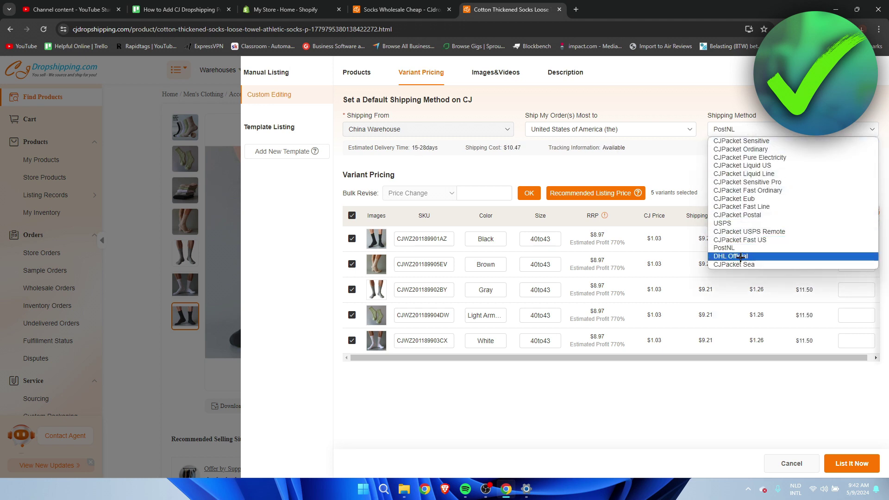
left_click(759, 256)
double_click(694, 237)
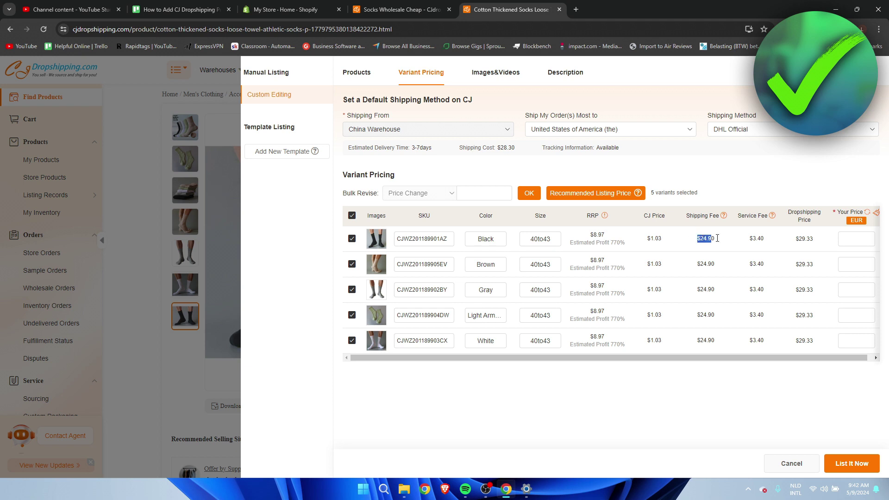
left_click(774, 126)
left_click(775, 140)
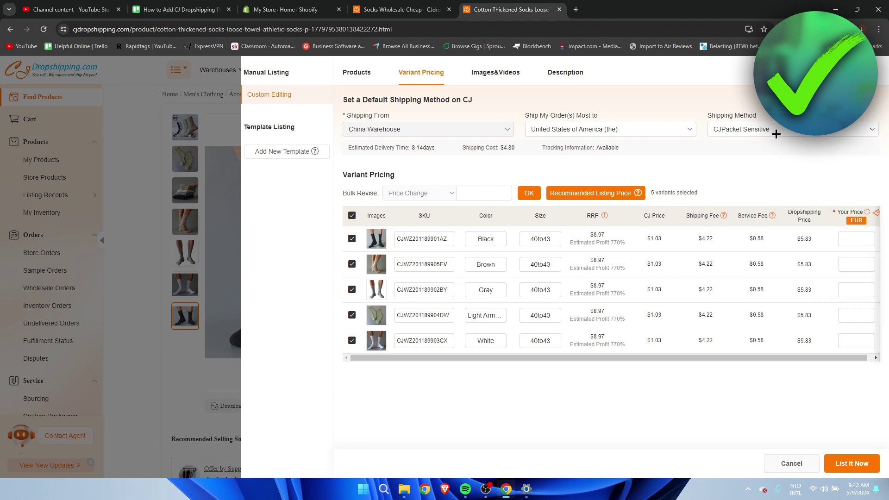
left_click(779, 129)
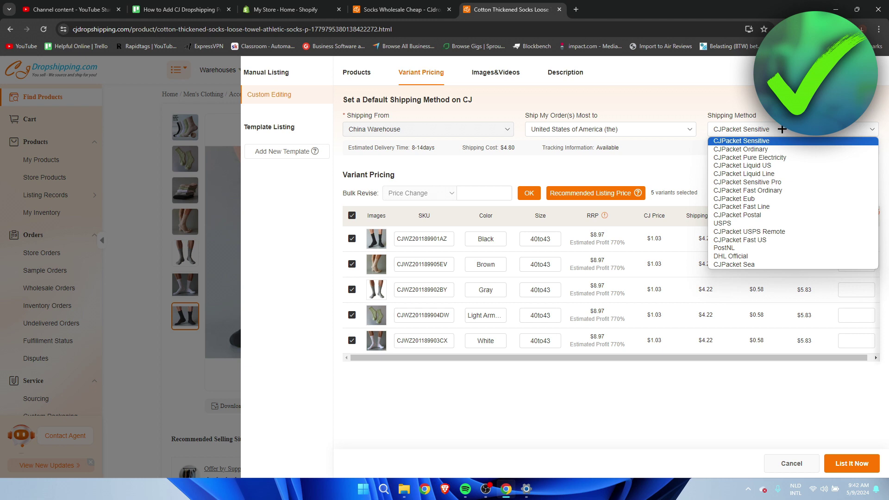
left_click(682, 152)
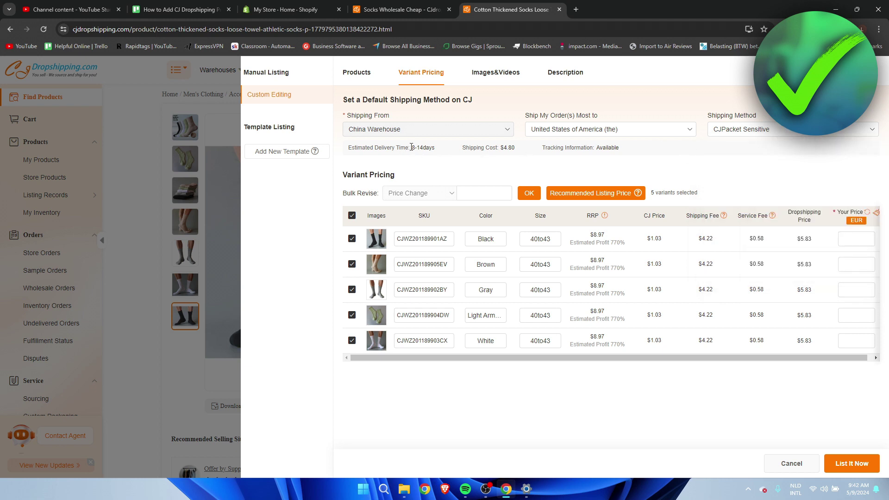
Step: Compare CJPacket Sensitive's 8-14 days with DHL Official's 3-7 days at $28.30, keeping CJPacket Sensitive
left_click_drag(410, 147, 443, 146)
left_click(442, 147)
left_click(734, 132)
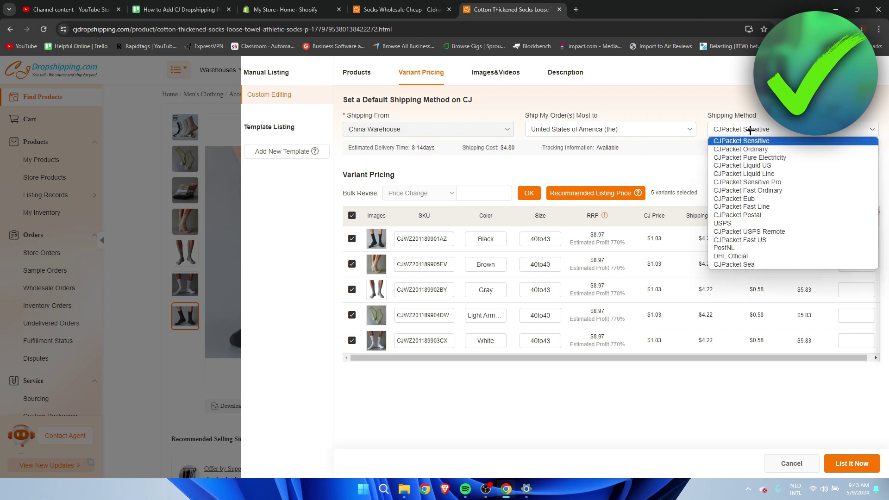
left_click(739, 256)
left_click_drag(411, 147, 425, 147)
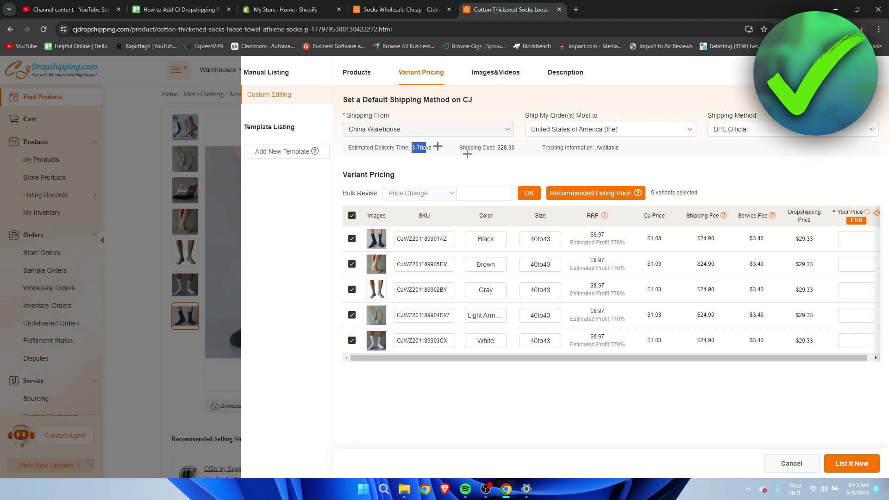
left_click_drag(496, 147, 565, 150)
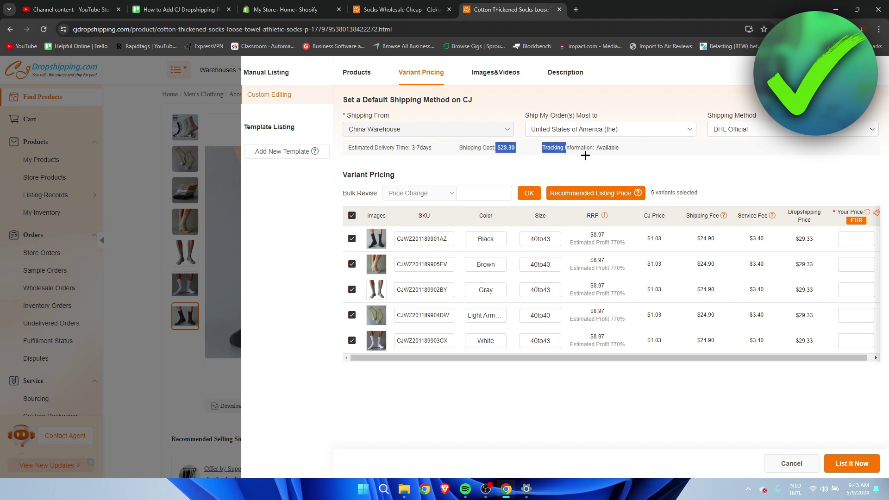
left_click(570, 152)
left_click(752, 132)
left_click(752, 142)
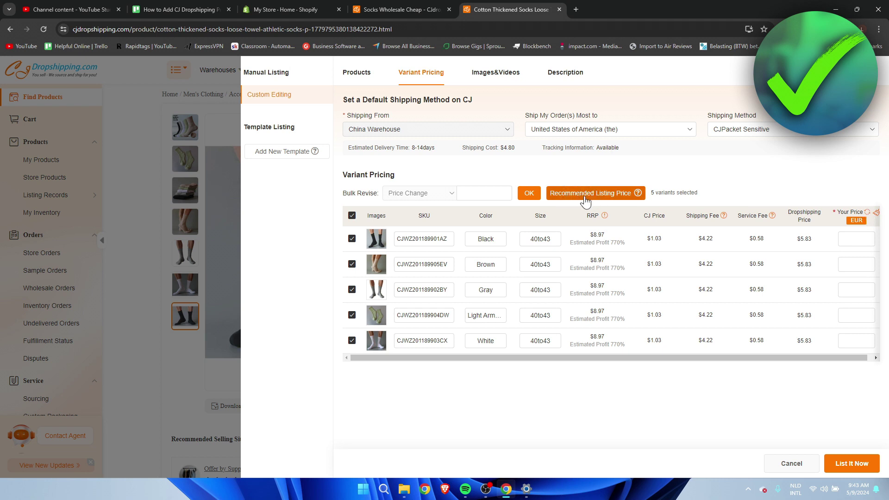
Step: Fill in recommended listing prices and review the cost columns behind the $5.83 dropshipping price
left_click(600, 195)
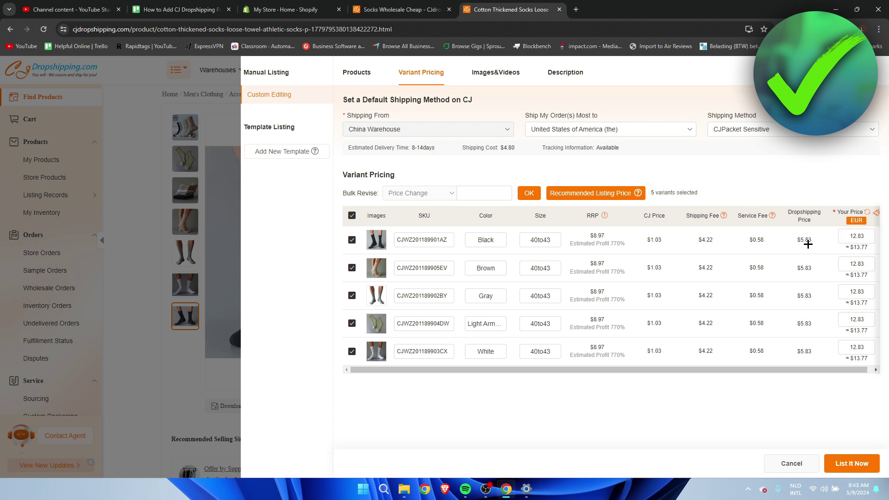
left_click_drag(795, 243, 815, 238)
left_click_drag(789, 212, 823, 223)
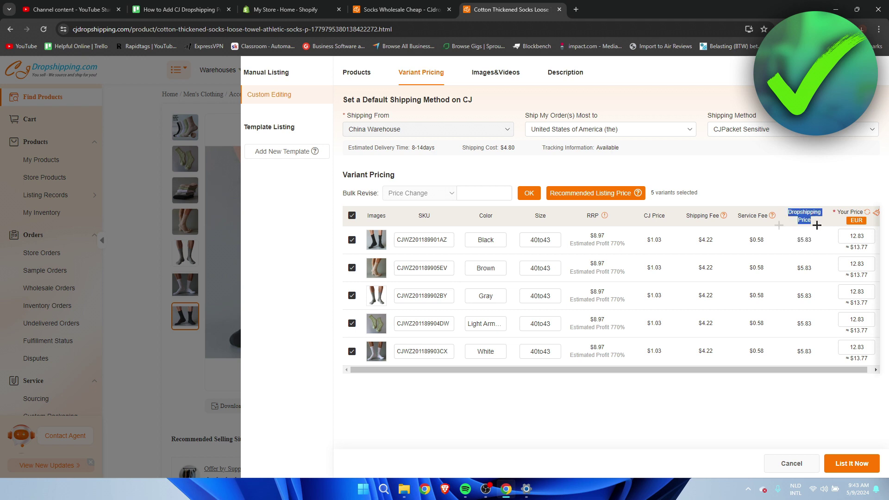
left_click_drag(644, 215, 644, 238)
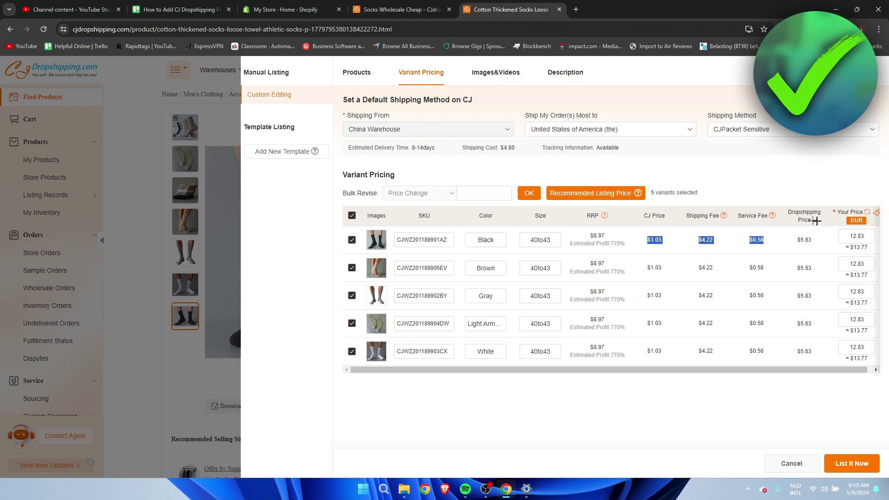
left_click(823, 247)
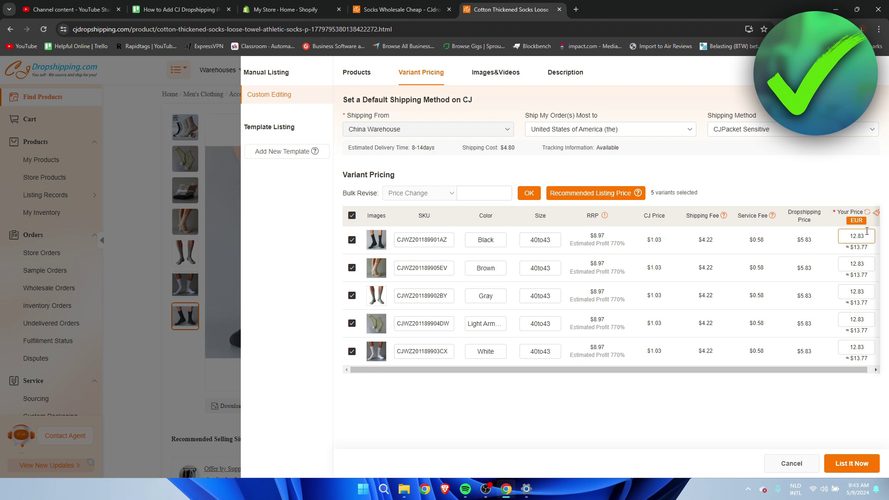
Step: Replace 12.83 with 11.99 for all five variants and view the seven product images
double_click(850, 236)
type("11.99")
left_click(811, 403)
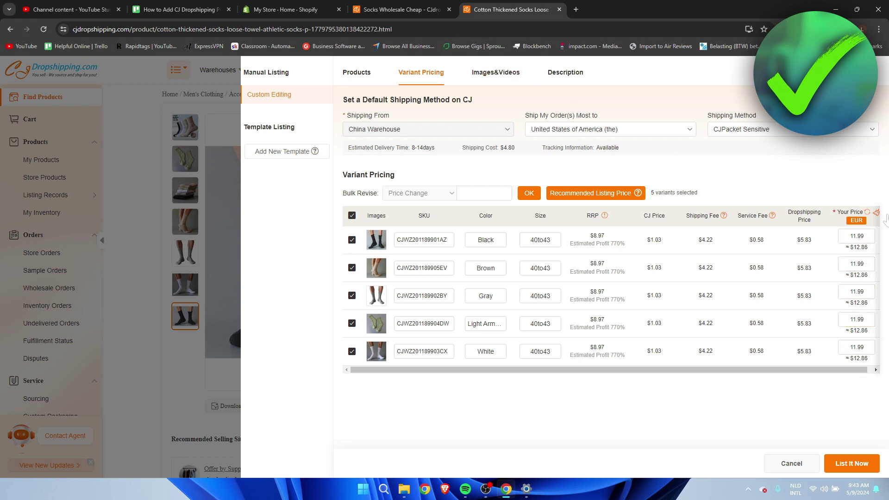
left_click(494, 74)
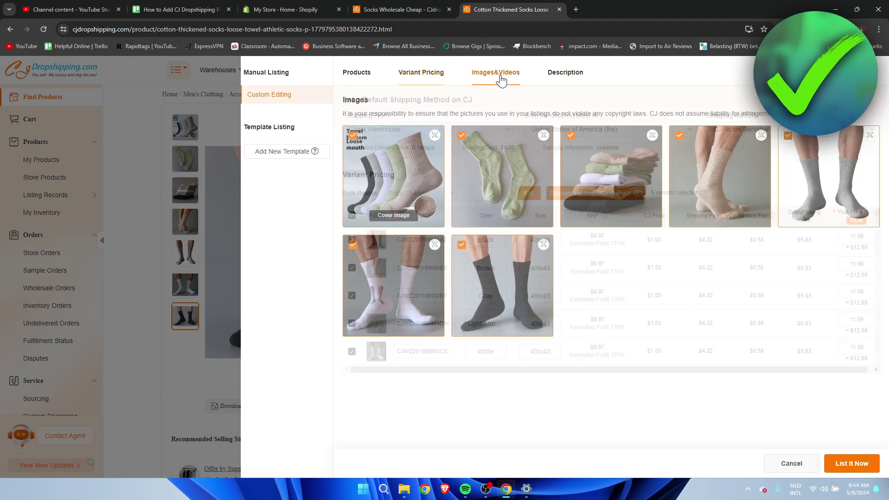
Step: Scroll through the listing's Description tab, then return to the Products tab details
left_click(562, 75)
scroll(558, 167, "down", 20)
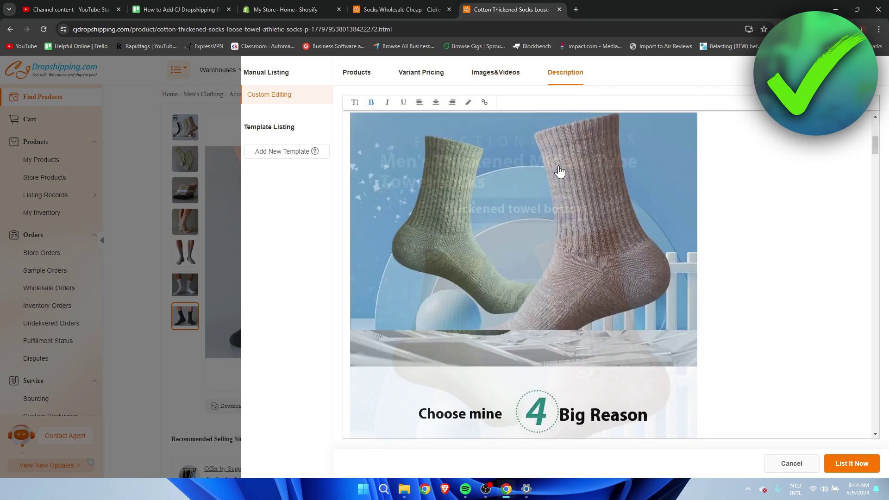
scroll(558, 172, "down", 5)
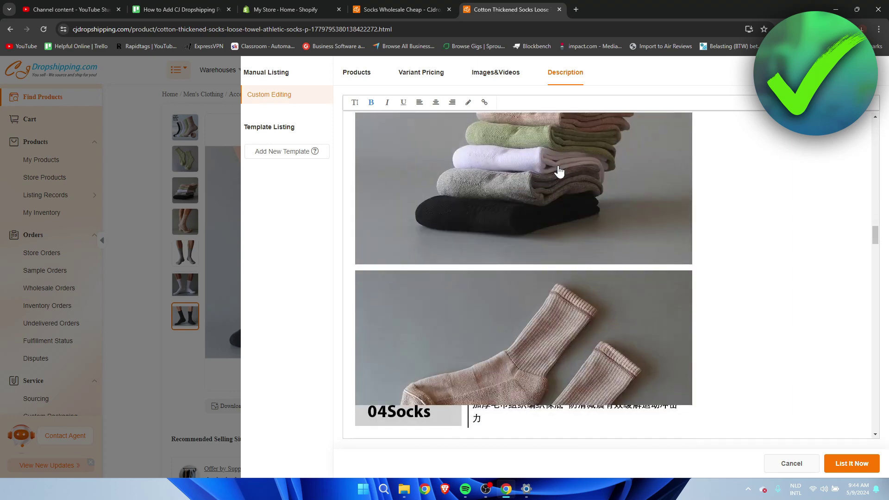
left_click(357, 74)
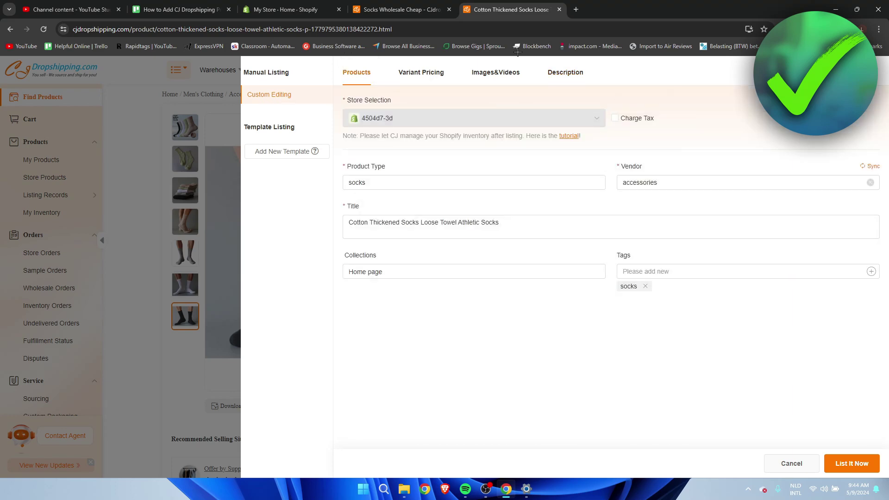
Step: List the socks to the Shopify store, confirm Listing Succeeded, then reload the Shopify store home
left_click(850, 465)
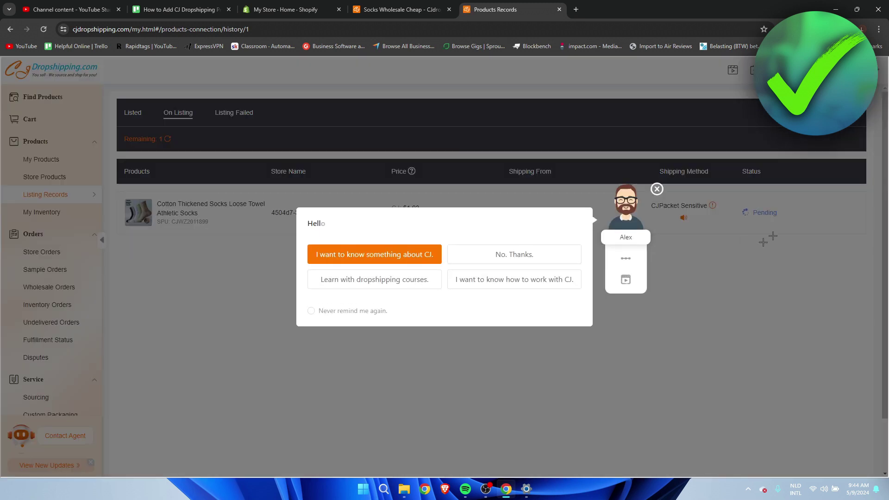
left_click(656, 189)
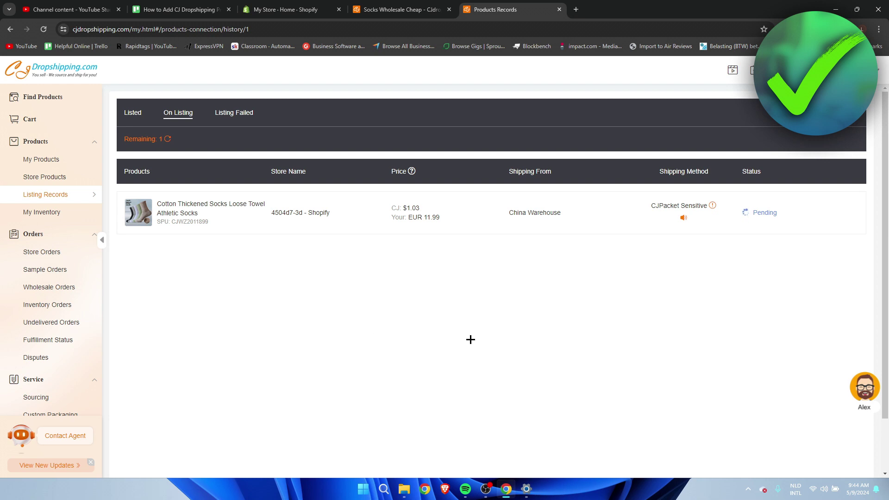
left_click_drag(817, 212, 750, 220)
left_click(702, 300)
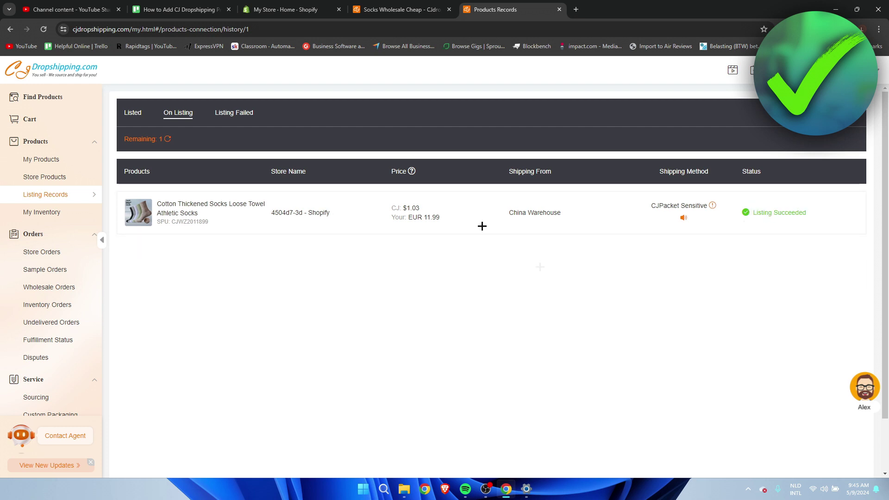
left_click(287, 11)
left_click(43, 29)
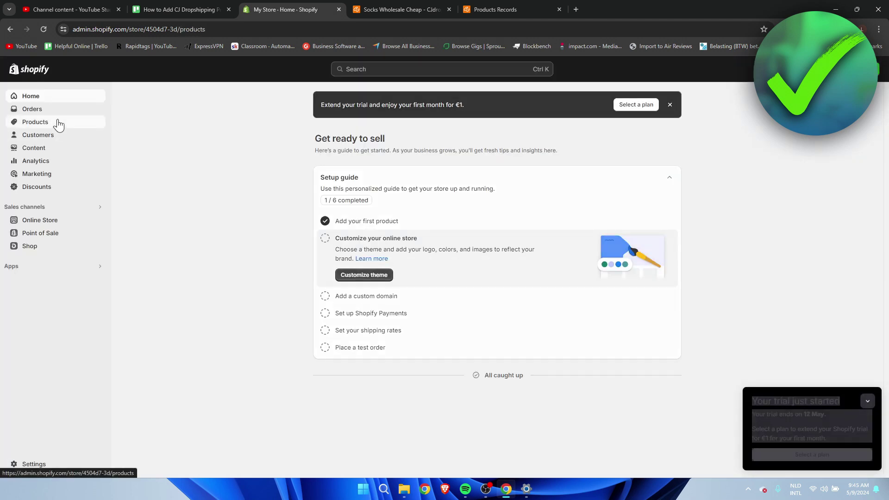
Step: Open the Cotton Thickened Socks Loose Towel Athletic Socks editor and check its title against CJdropshipping, leaving it unchanged
left_click(60, 123)
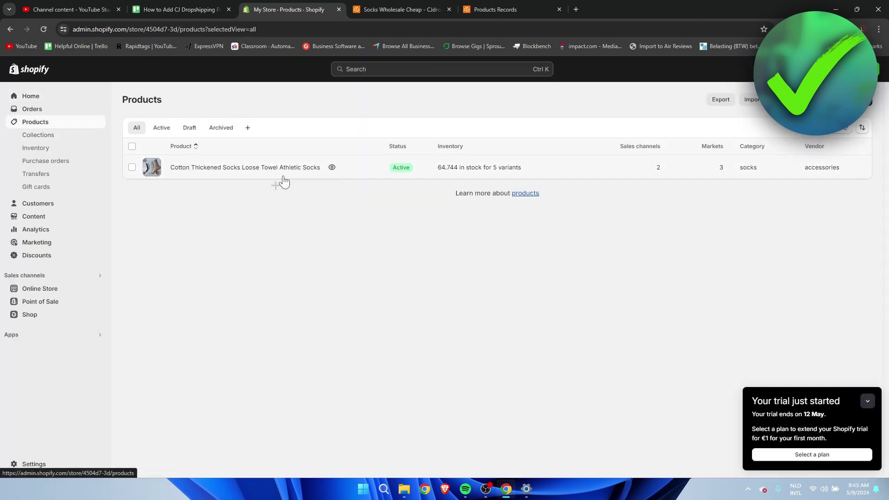
left_click(234, 169)
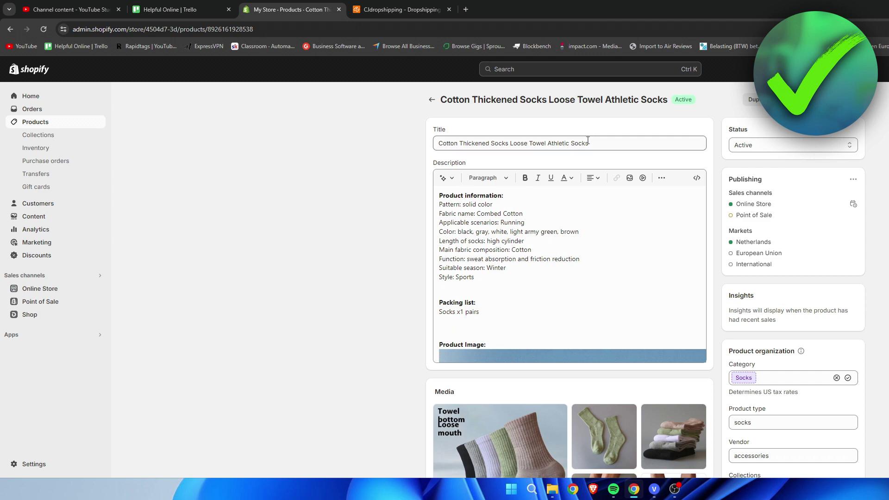
left_click_drag(588, 143, 438, 141)
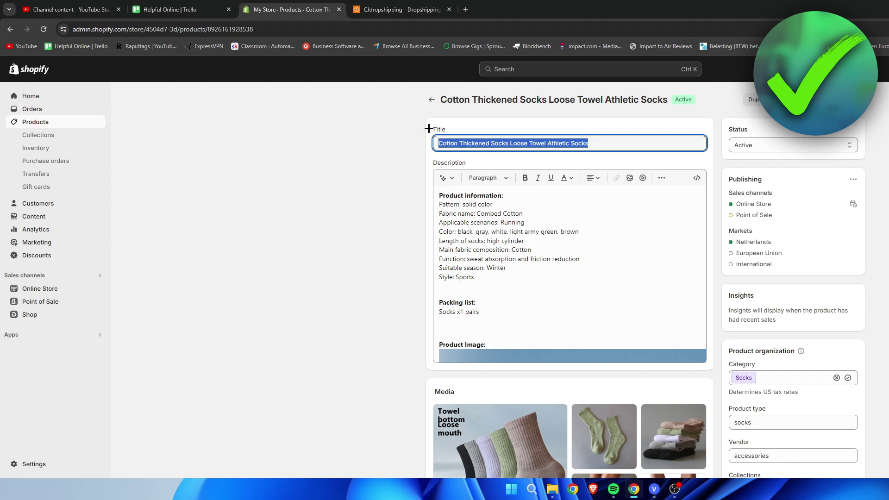
left_click(399, 9)
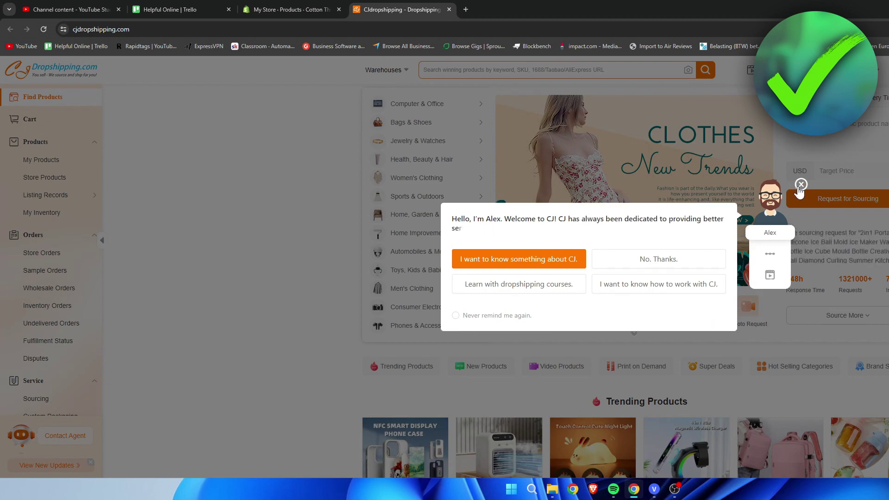
left_click(800, 185)
left_click(290, 7)
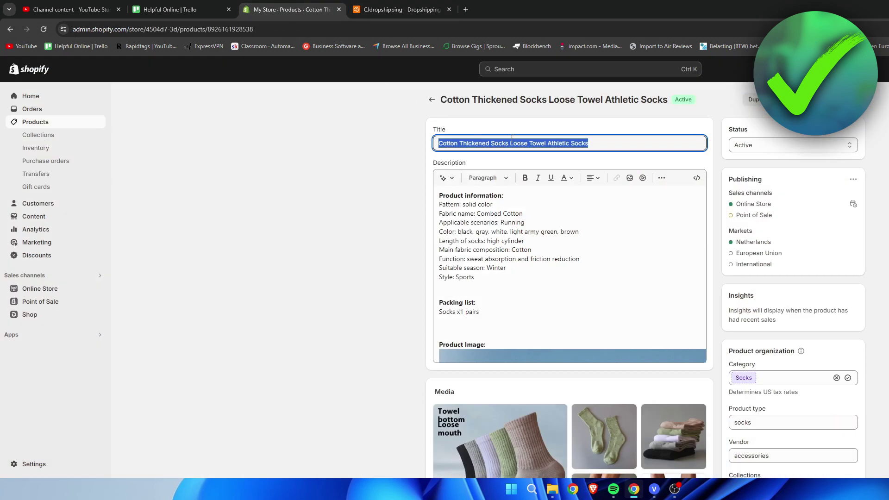
left_click(607, 143)
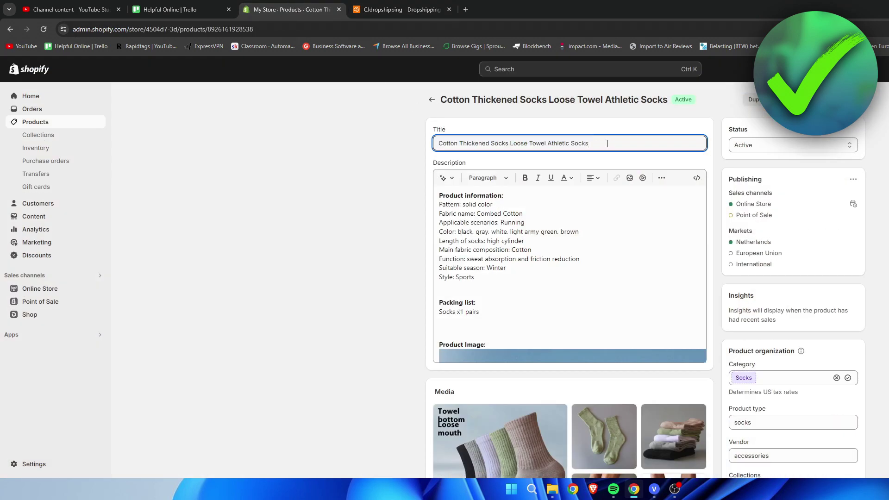
left_click_drag(607, 144, 400, 140)
left_click(382, 157)
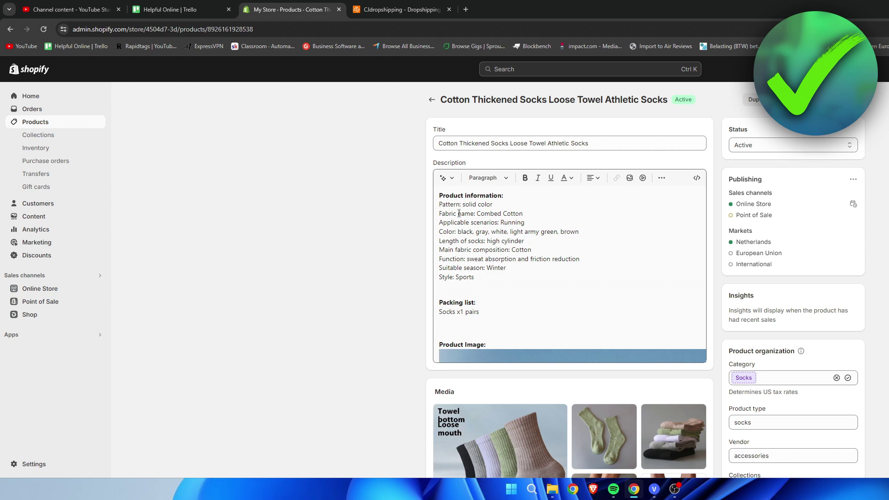
scroll(524, 238, "down", 3)
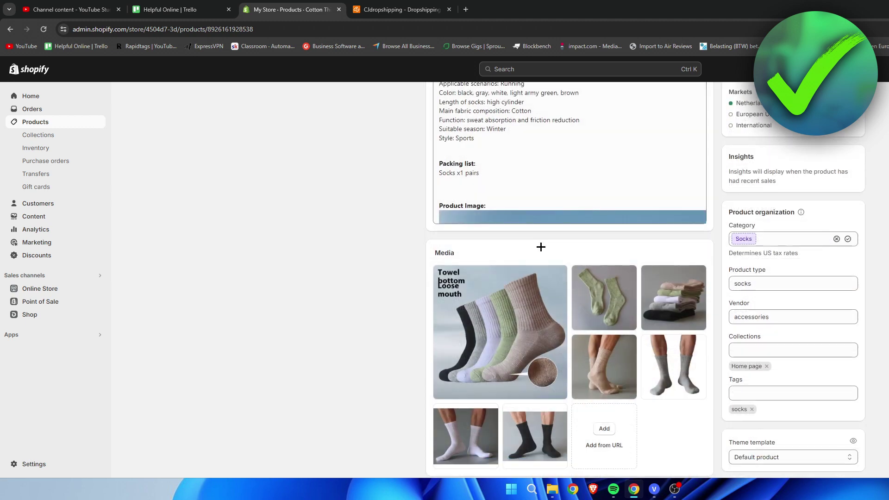
scroll(540, 248, "up", 3)
left_click(571, 259)
scroll(571, 258, "down", 20)
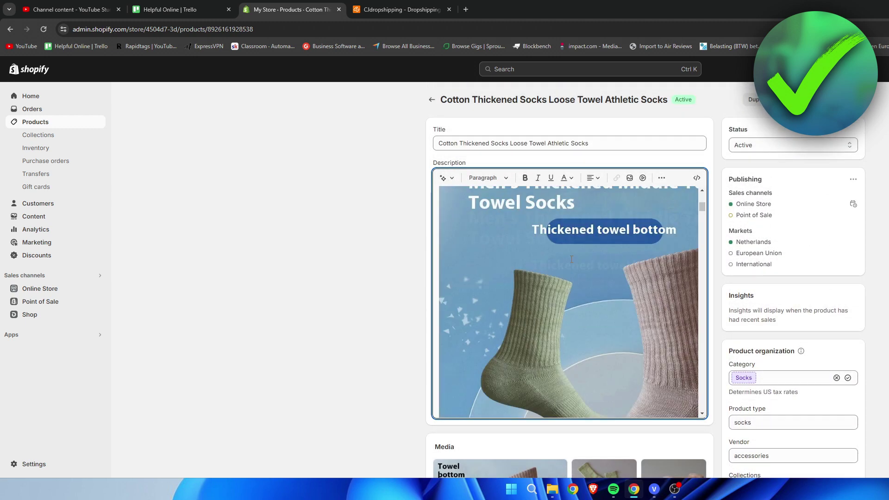
scroll(555, 275, "down", 2)
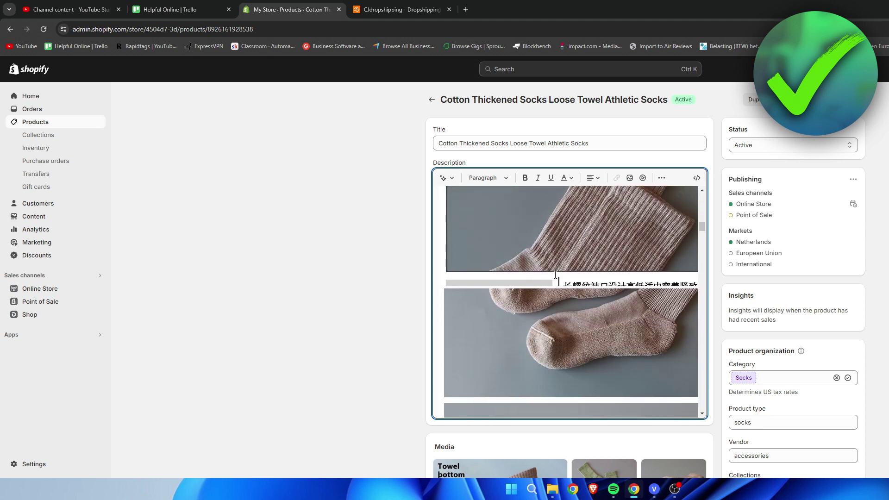
left_click(574, 281)
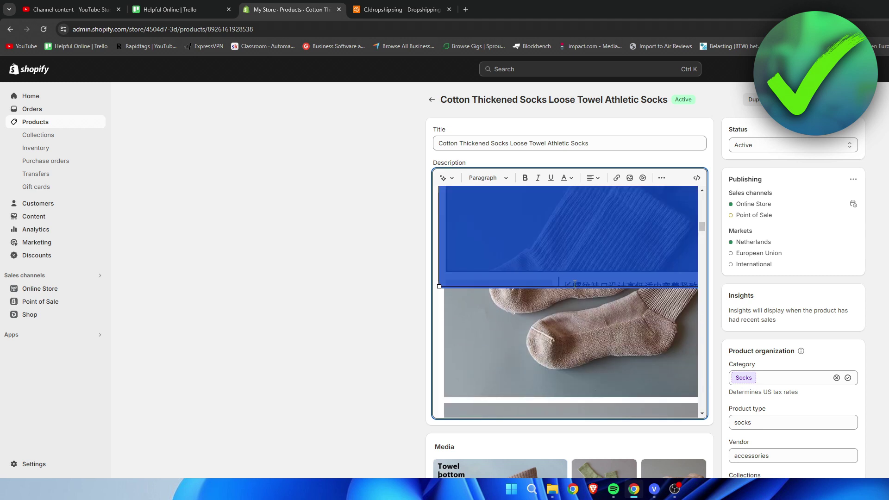
left_click(587, 298)
left_click(590, 251)
scroll(598, 296, "down", 3)
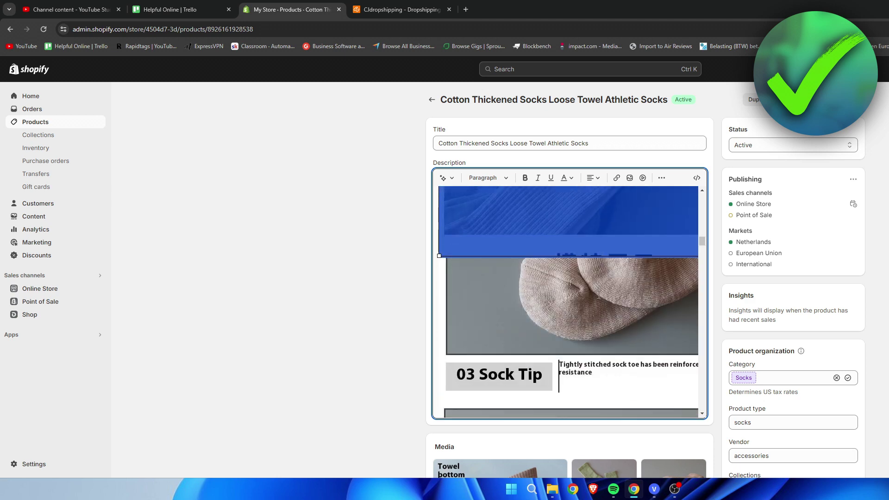
scroll(599, 295, "down", 5)
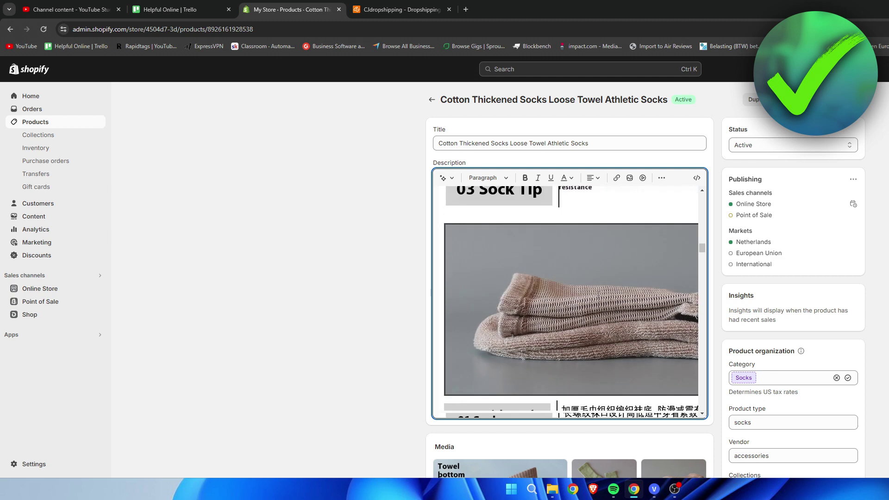
scroll(598, 290, "down", 5)
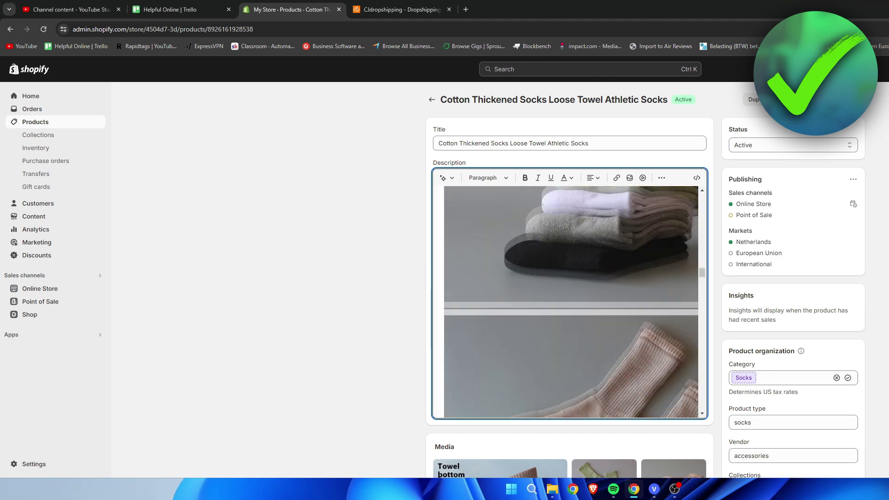
mouse_move(596, 305)
left_mouse_down()
mouse_move(596, 320)
mouse_move(596, 311)
left_mouse_up()
scroll(596, 311, "down", 10)
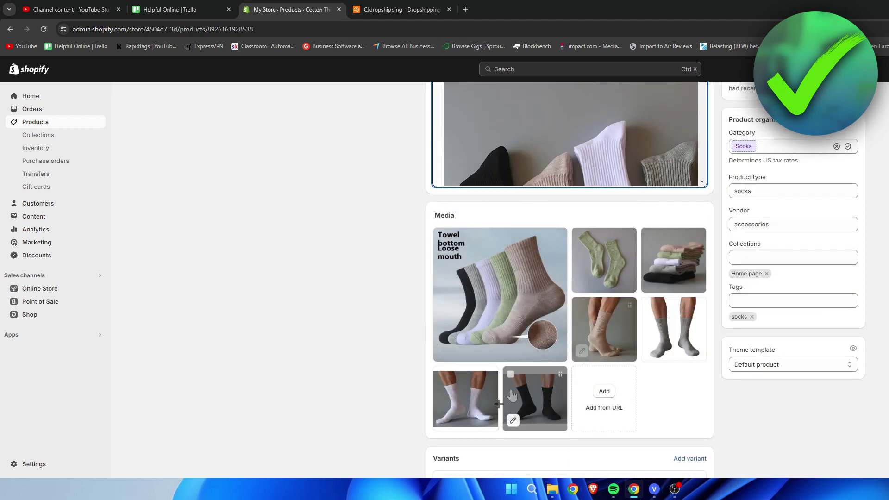
Step: Check the product type suggestions for Socks and the vendor value accessories
scroll(800, 380, "up", 4)
left_click(800, 380)
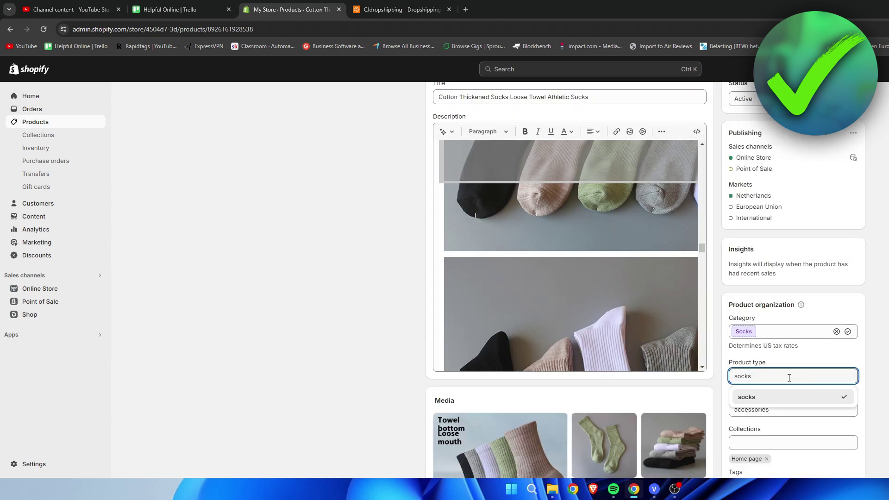
scroll(791, 352, "down", 2)
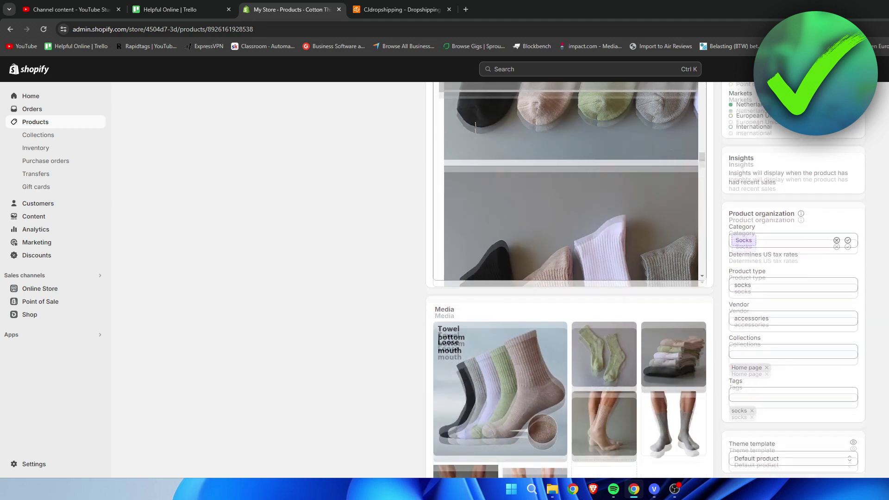
left_click(789, 317)
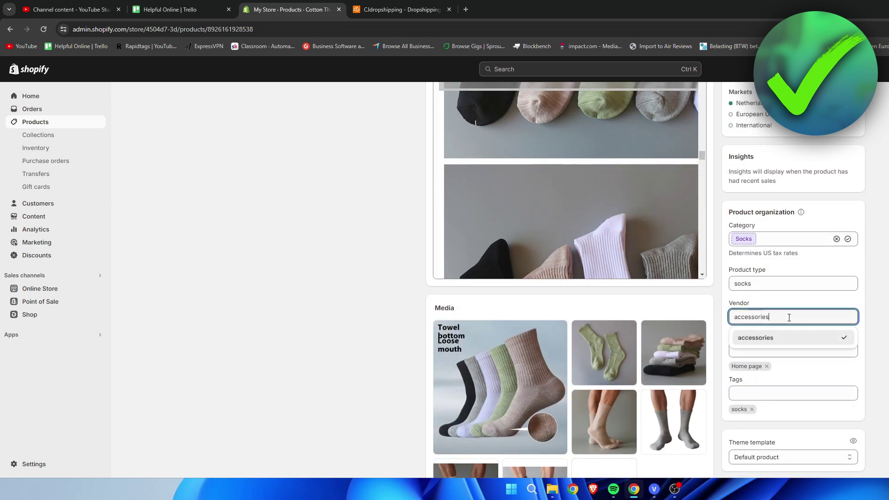
left_click(783, 260)
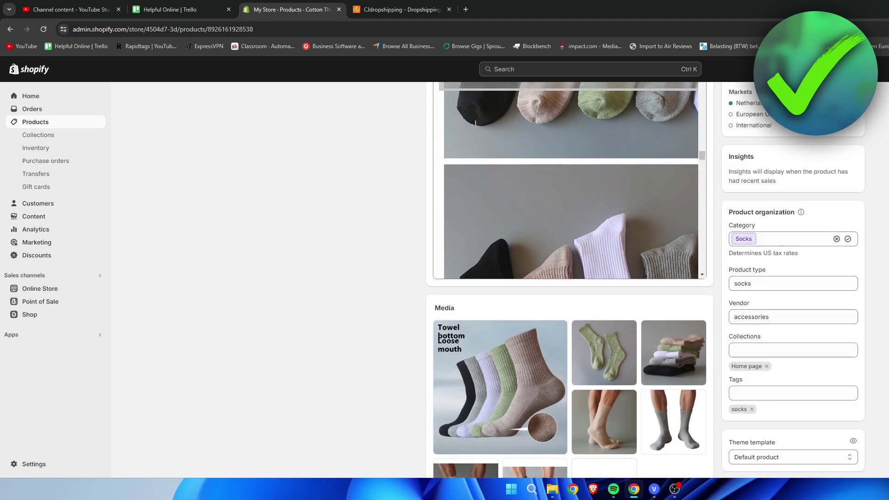
Step: Review the collections list, keeping the product in the Home page collection
left_click(769, 350)
left_click(780, 377)
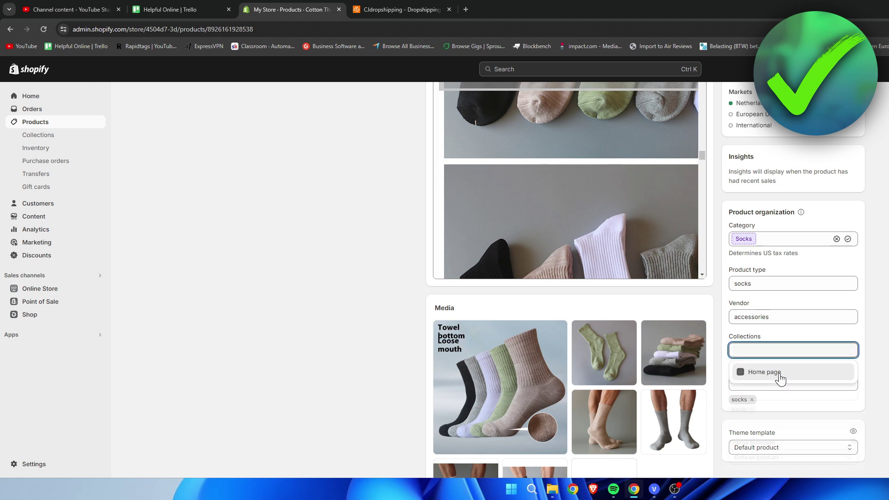
left_click(780, 377)
left_click(876, 345)
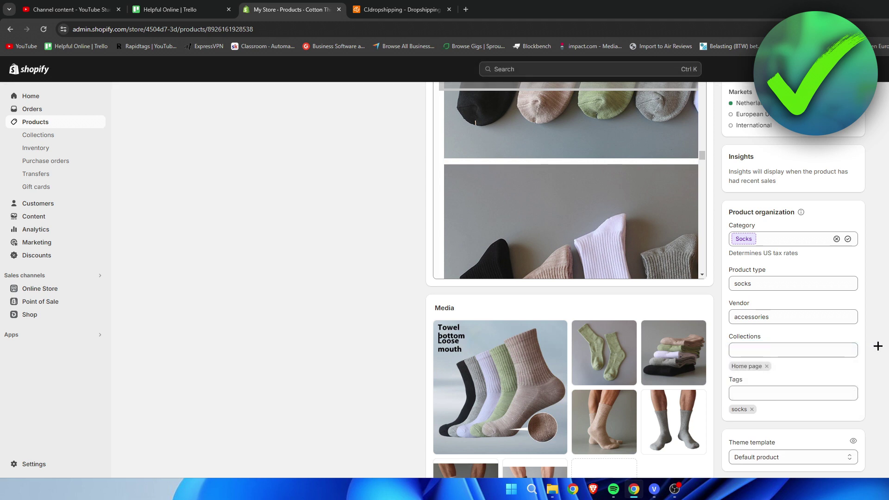
Step: Look through the five variants, then return to the Products list
scroll(877, 345, "down", 6)
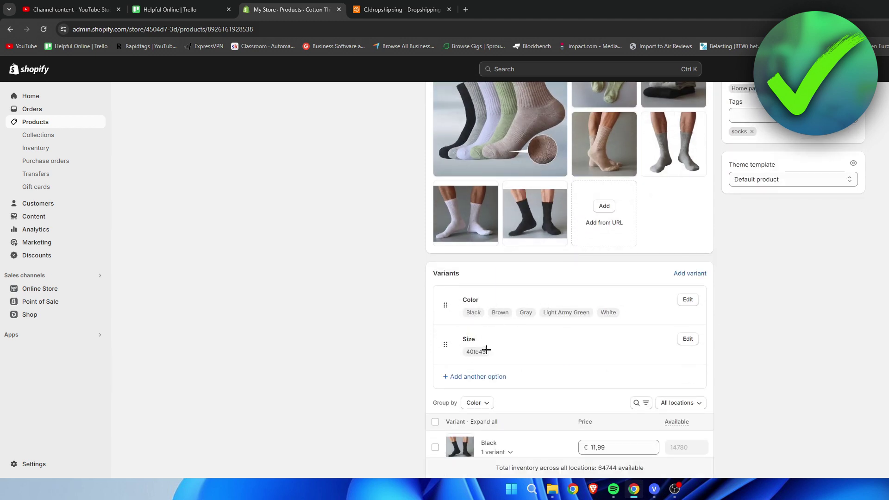
scroll(485, 349, "down", 4)
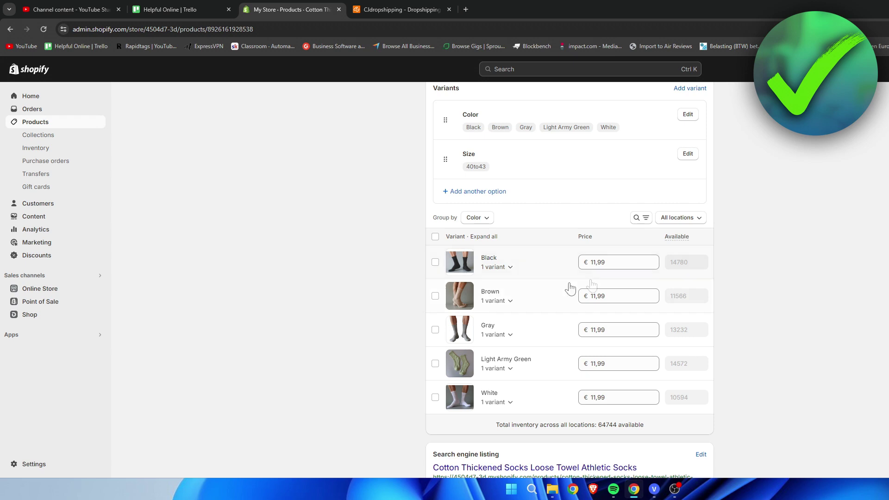
scroll(691, 293, "down", 2)
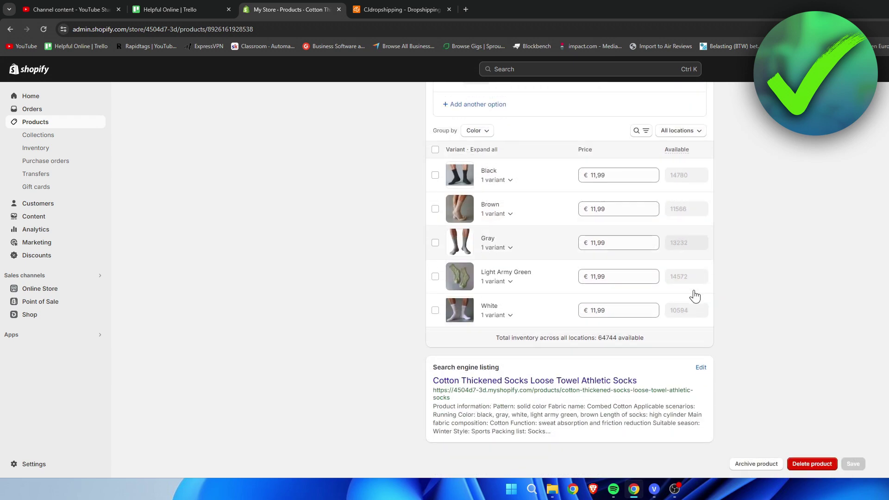
scroll(810, 366, "up", 10)
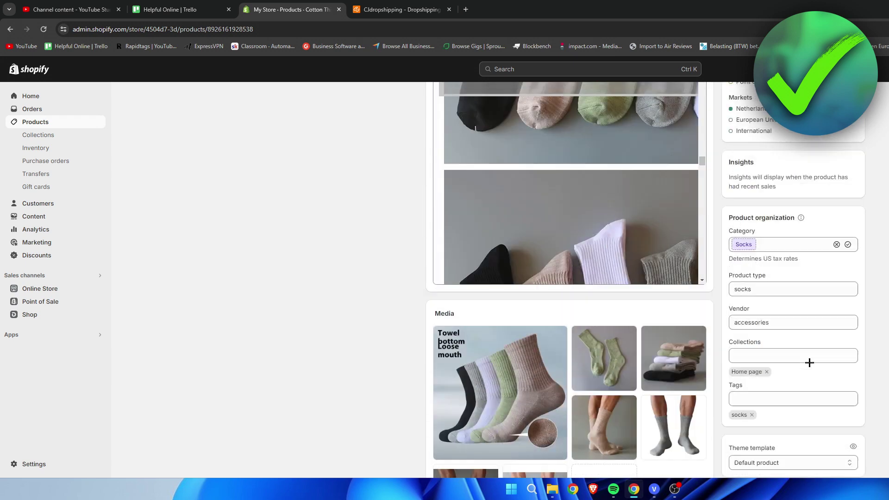
left_click(431, 100)
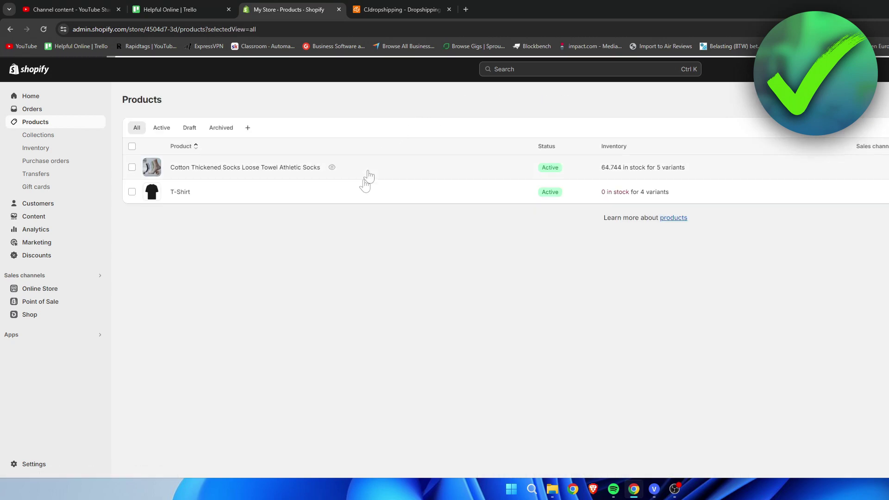
Step: Preview the socks product on the online store and scroll through its €11,99 EUR listing
left_click(332, 167)
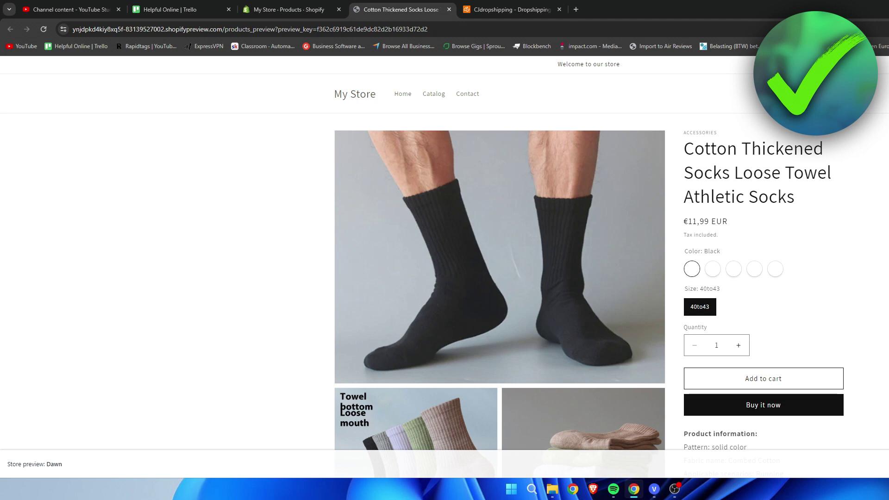
scroll(829, 209, "down", 6)
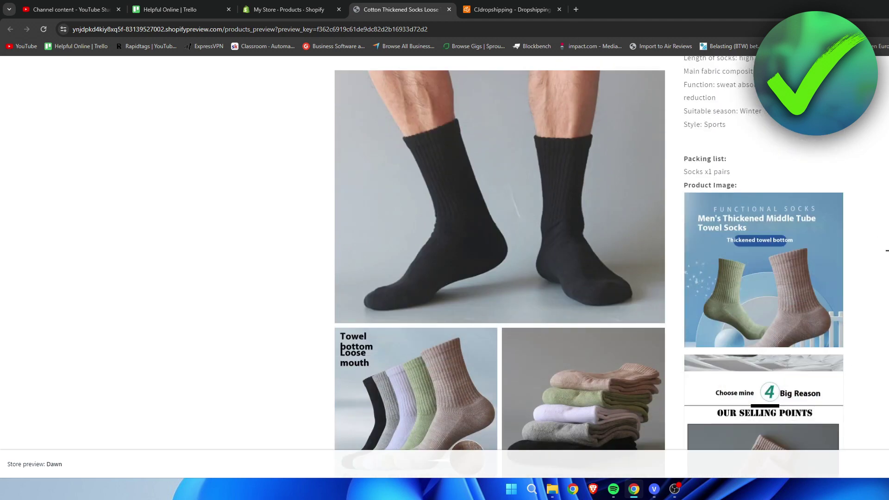
scroll(587, 439, "down", 5)
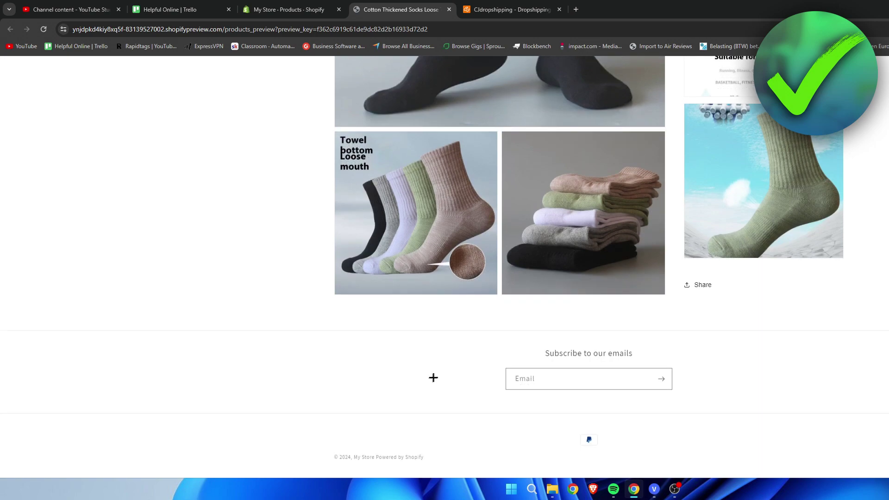
scroll(719, 414, "up", 5)
scroll(718, 414, "down", 10)
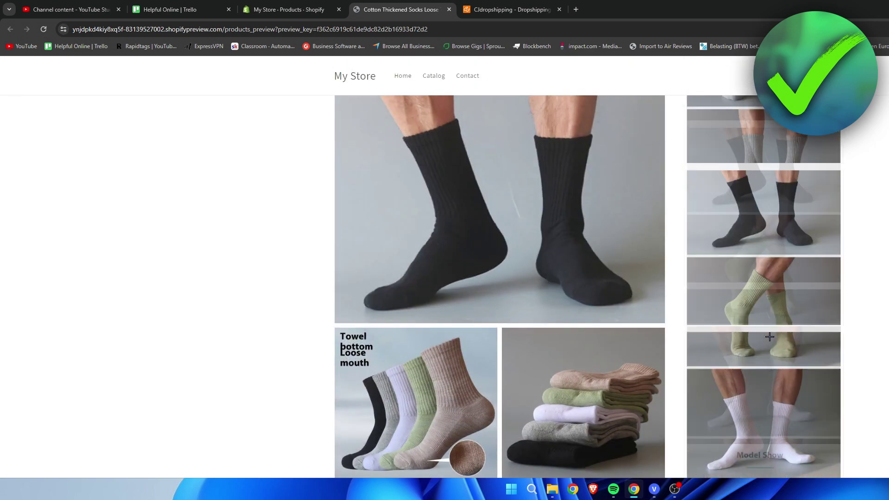
scroll(770, 336, "up", 10)
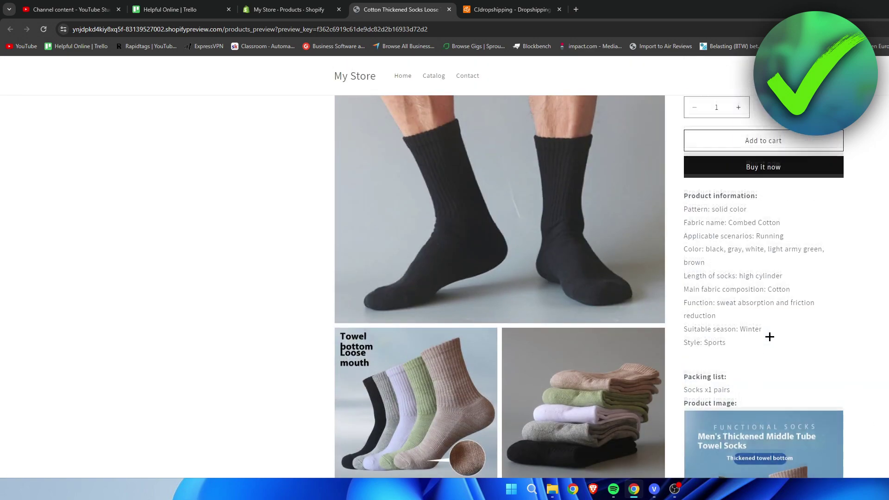
scroll(769, 336, "down", 10)
scroll(769, 337, "up", 10)
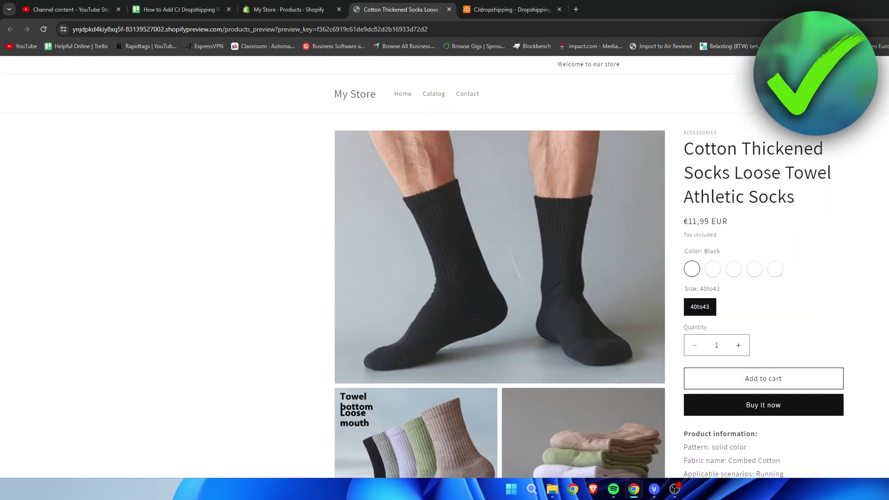